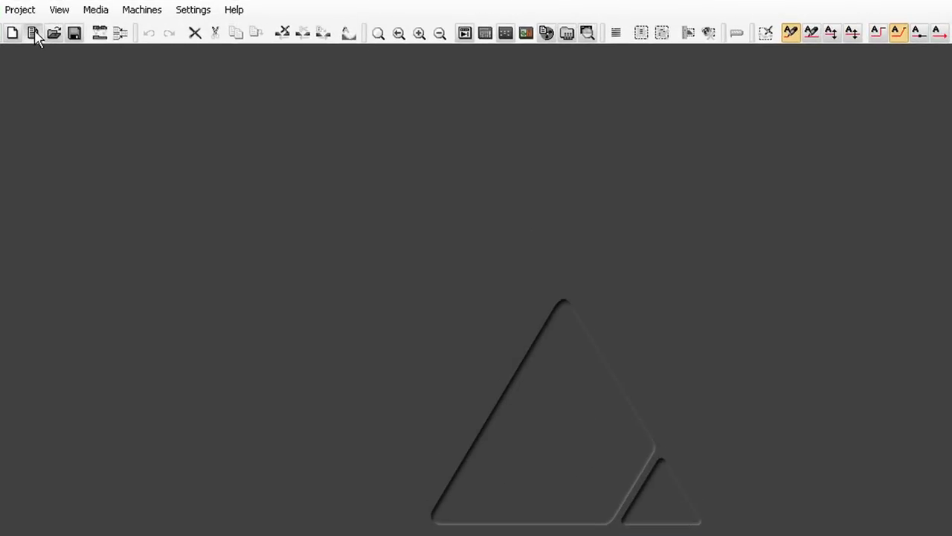
Open the 'TV template' from New from Template to launch the new project wizard
left_click(142, 22)
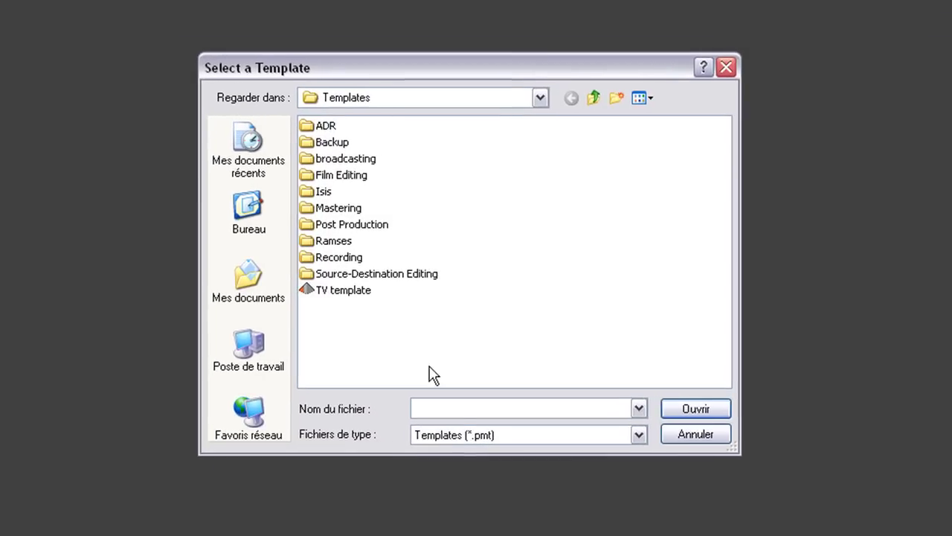
left_click(440, 422)
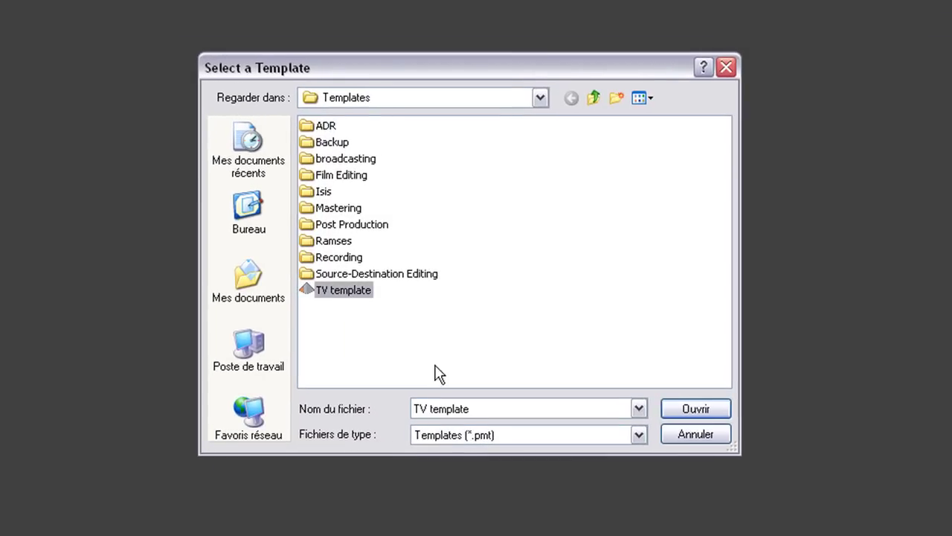
left_click(697, 410)
Set up a new project workspace named 'Film 25' located on the Medias (M:) drive
left_click(451, 120)
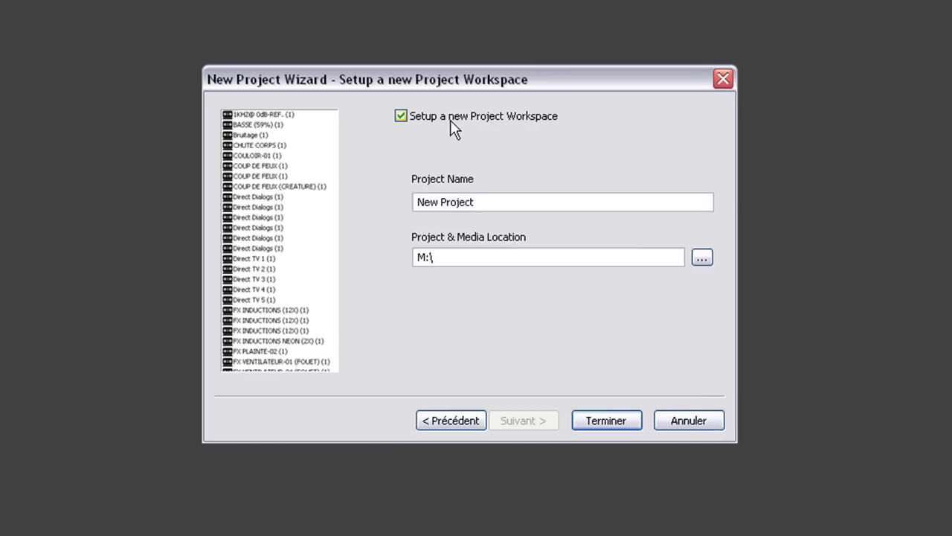
left_click_drag(491, 200, 410, 177)
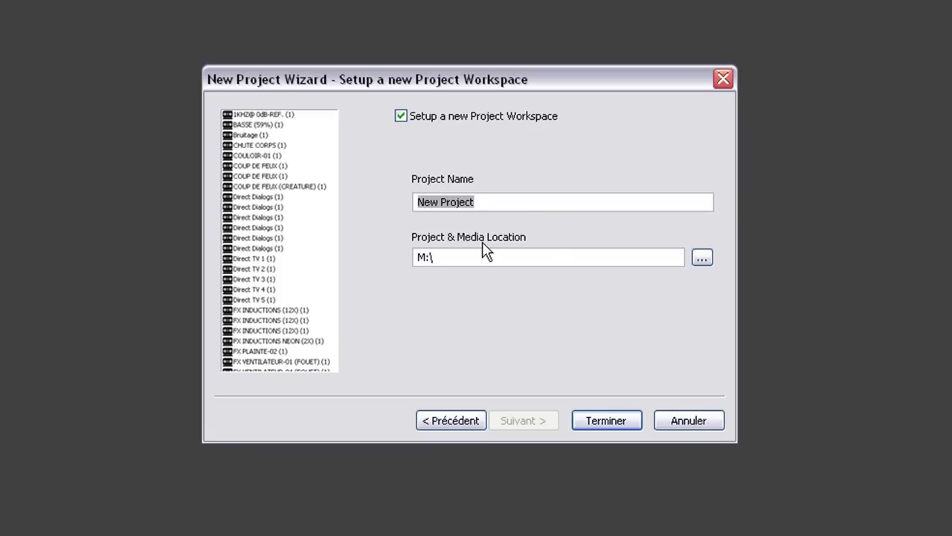
type("Film 25")
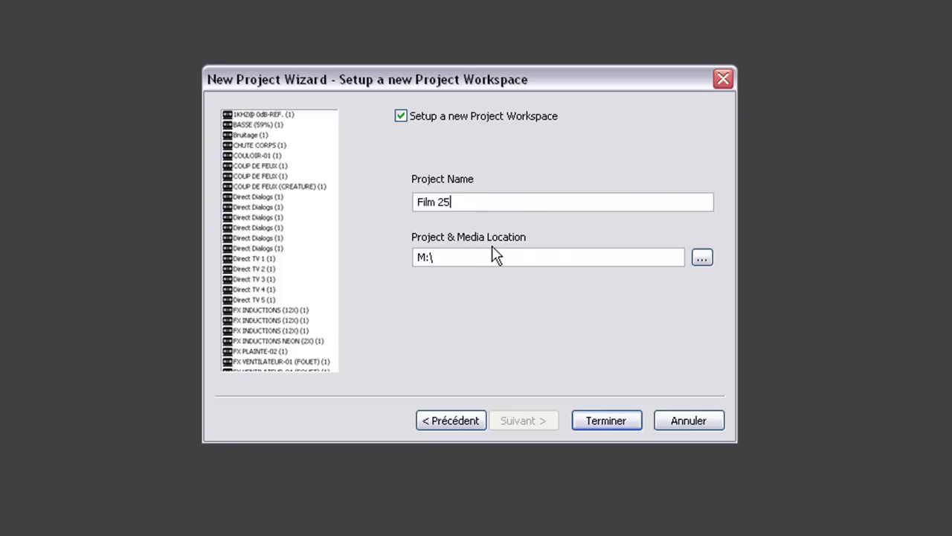
left_click(683, 259)
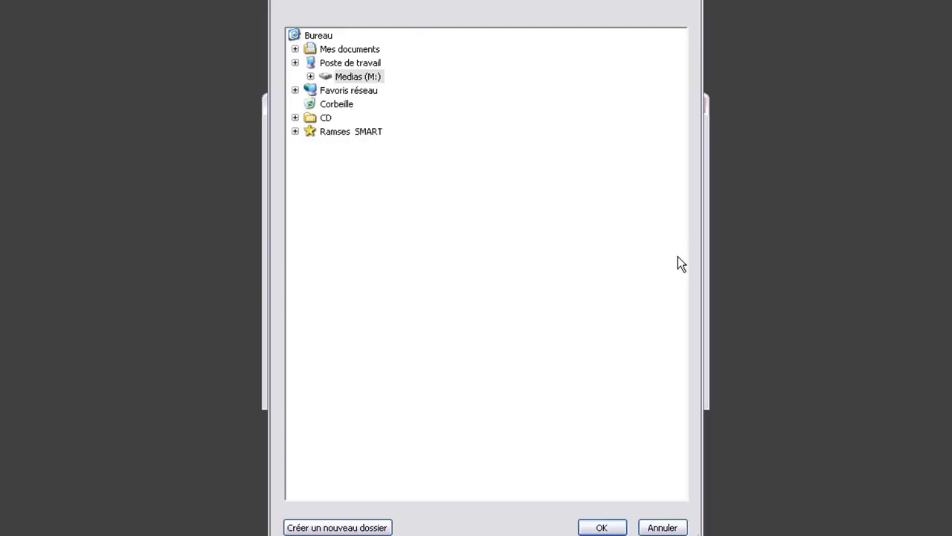
double_click(370, 186)
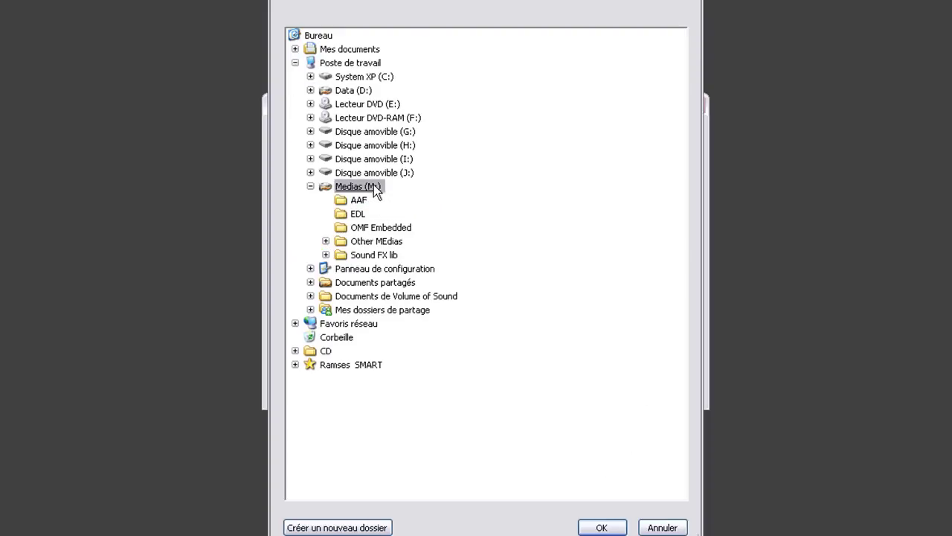
left_click(602, 527)
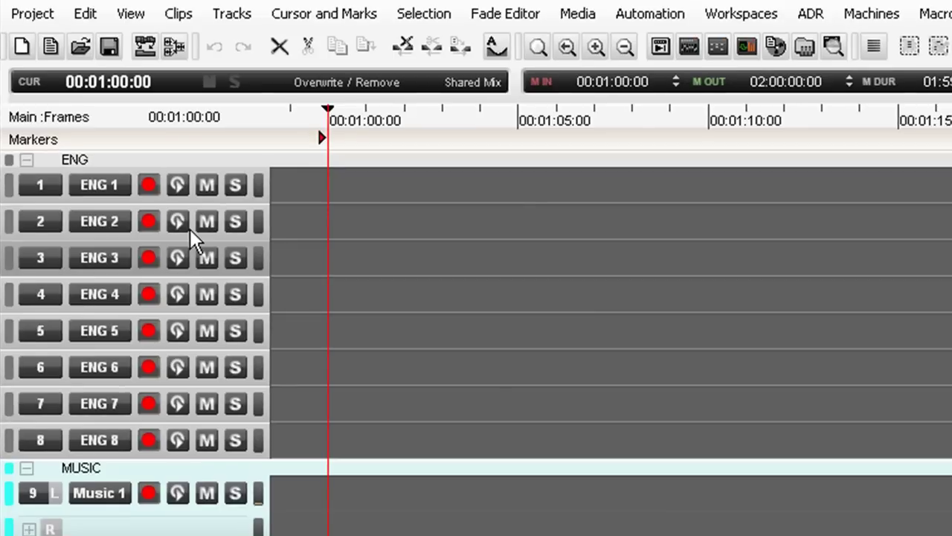
Choose AAF as the format in the Project > Import interchange list
left_click(28, 13)
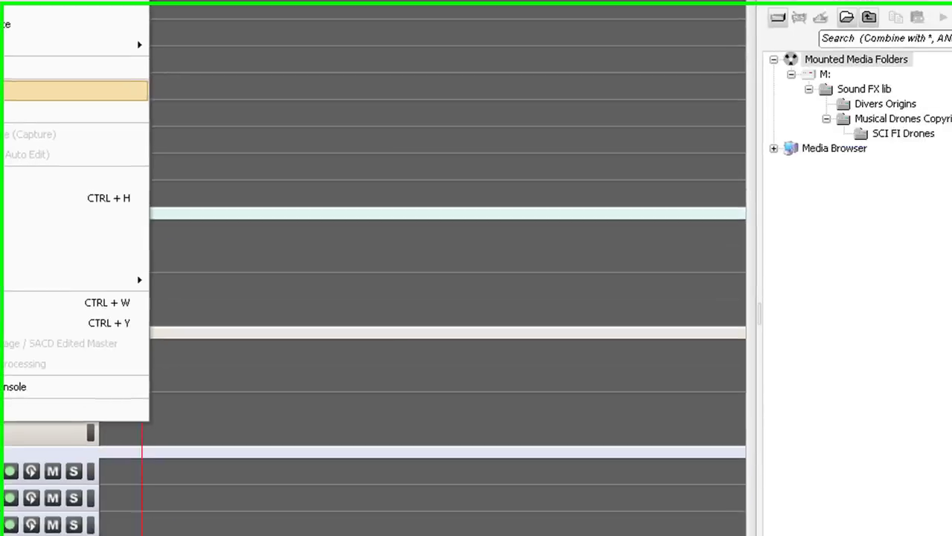
left_click(92, 305)
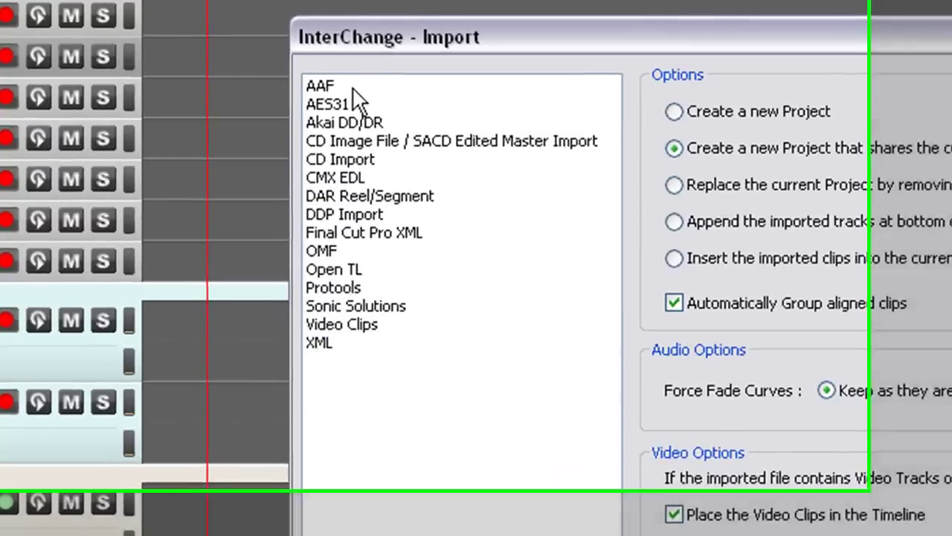
left_click(229, 58)
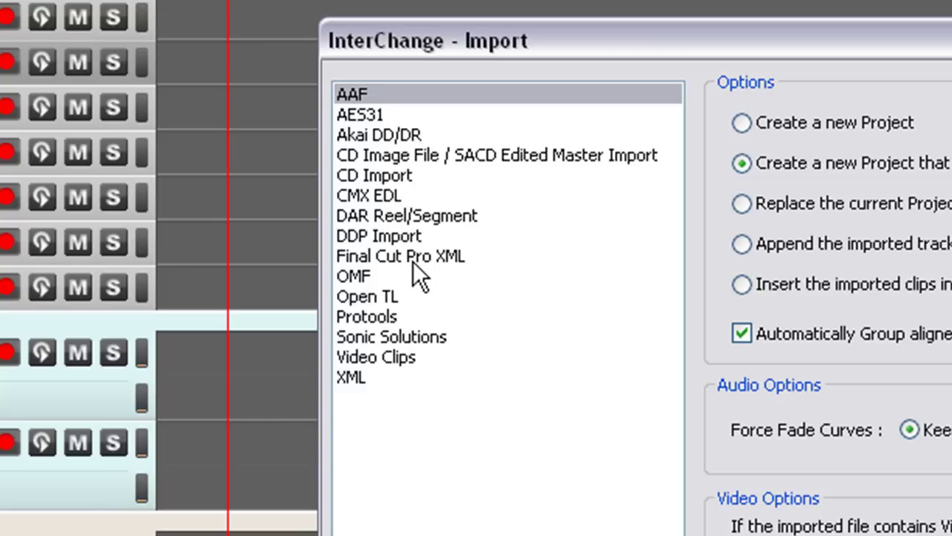
left_click(376, 116)
left_click(376, 95)
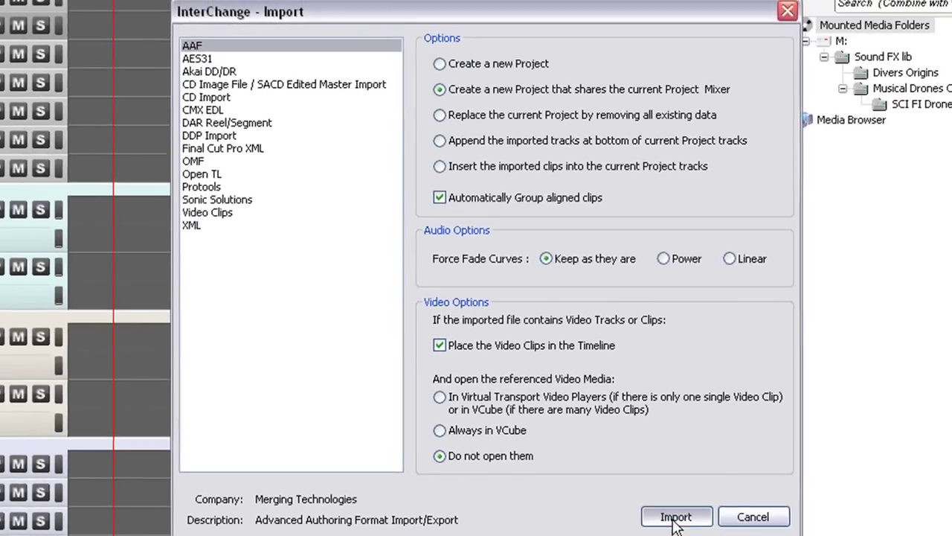
Select TV Auto French.aaf in the AAF folder
left_click(675, 517)
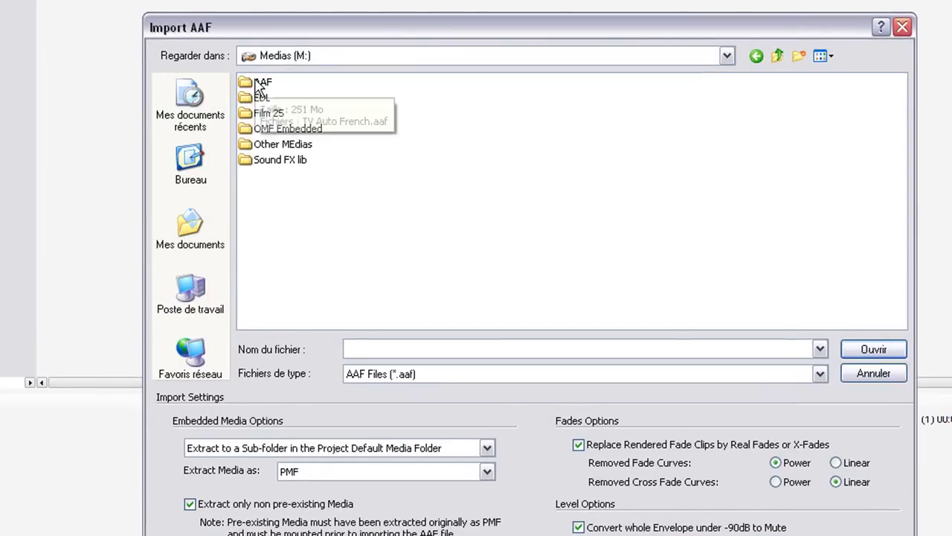
double_click(260, 85)
left_click(307, 83)
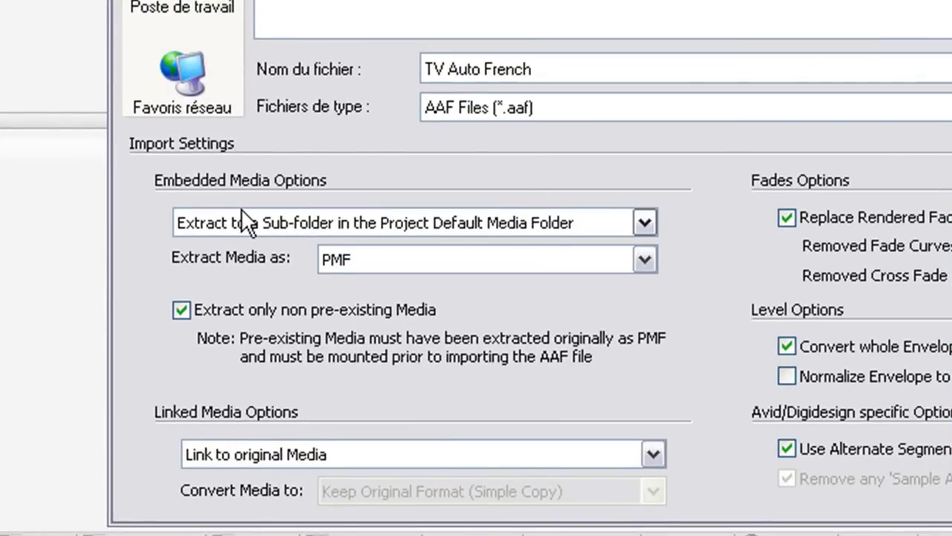
Keep extraction to a project media sub-folder in PMF format and start the import
left_click(288, 222)
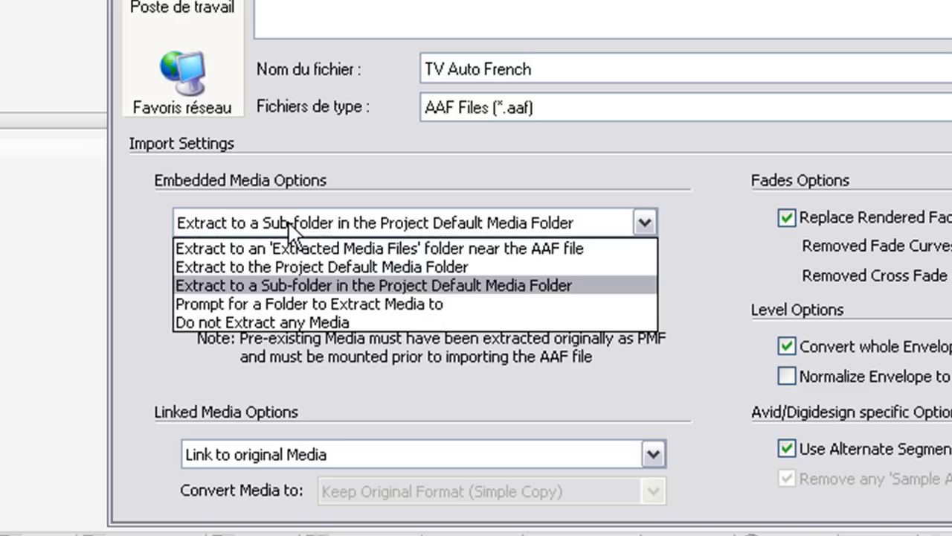
left_click(317, 284)
left_click(453, 261)
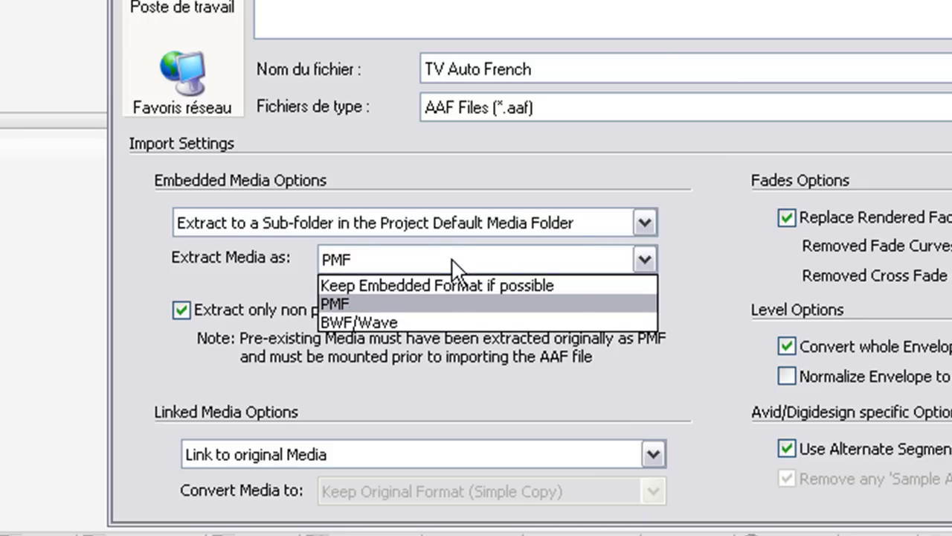
left_click(439, 305)
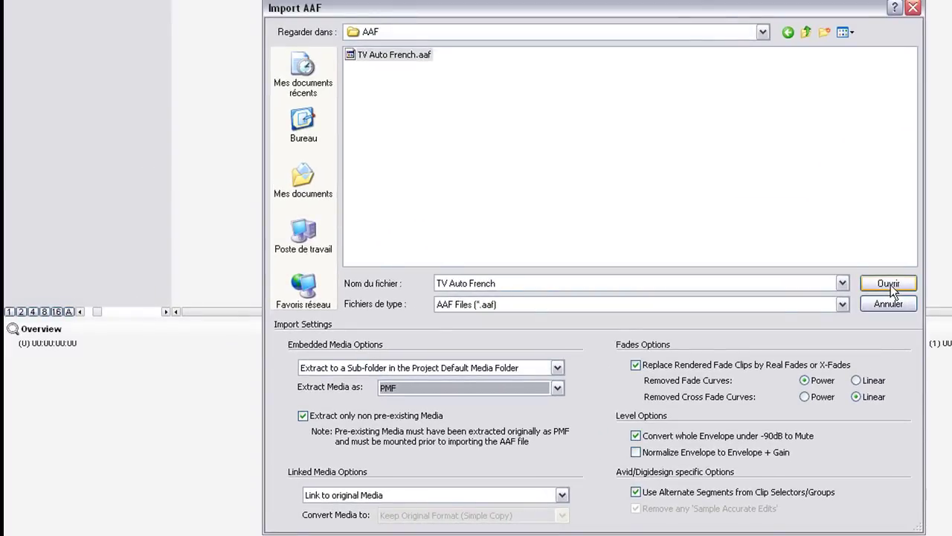
left_click(888, 284)
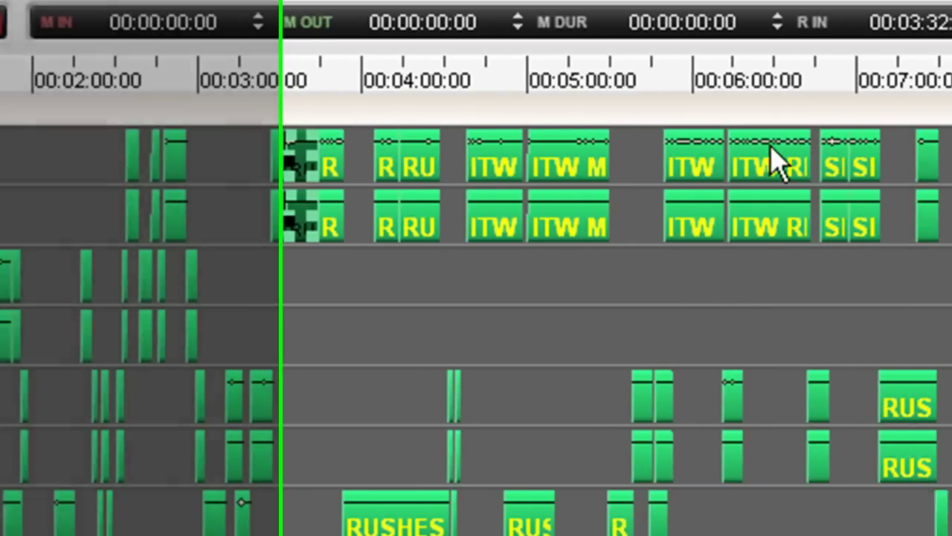
Audition the ITW and RUSH clips and the V1/V2 clips near 00:01:34 and 00:06:20
left_click(944, 224)
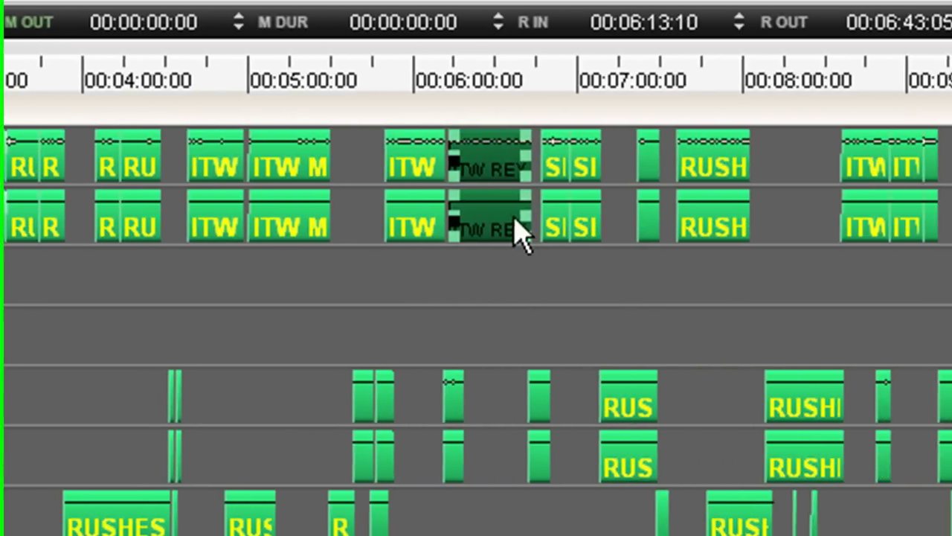
left_click(623, 410)
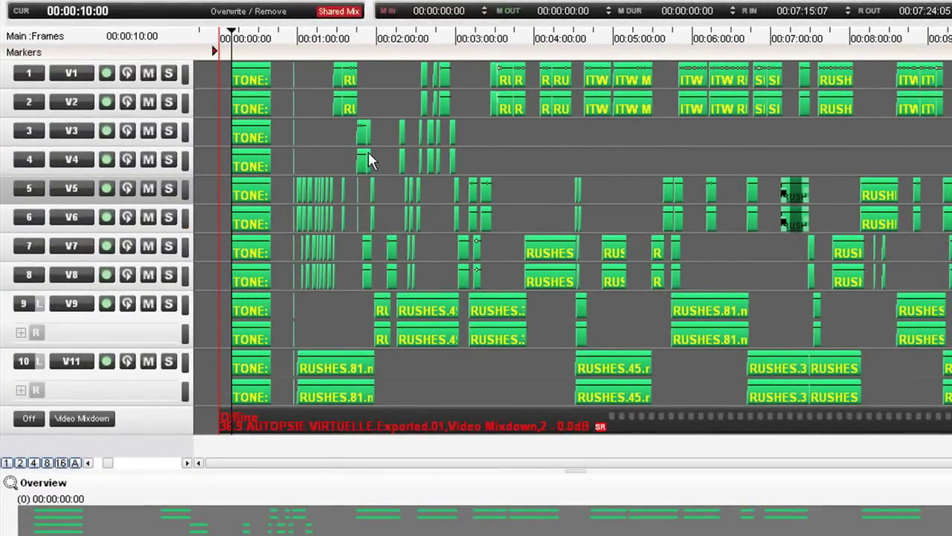
left_click(348, 80)
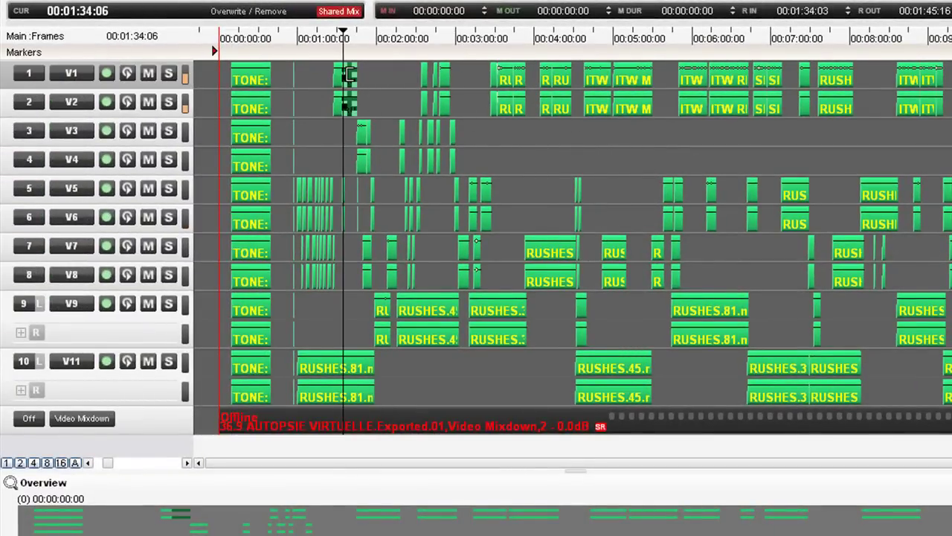
key("Home")
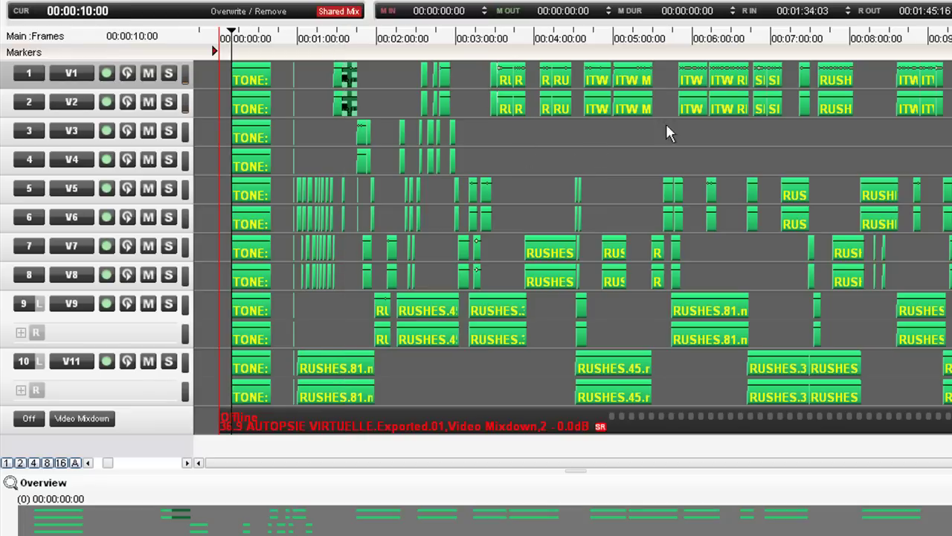
left_click(720, 104)
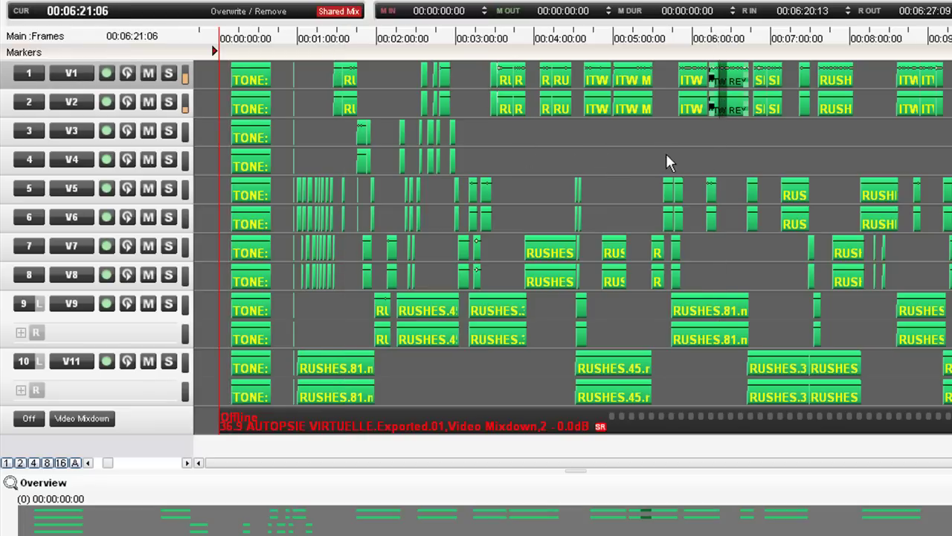
key("Home")
Audition clips on tracks V3/V4, V5/V6, V7/V8, V9 and V11
left_click(366, 137)
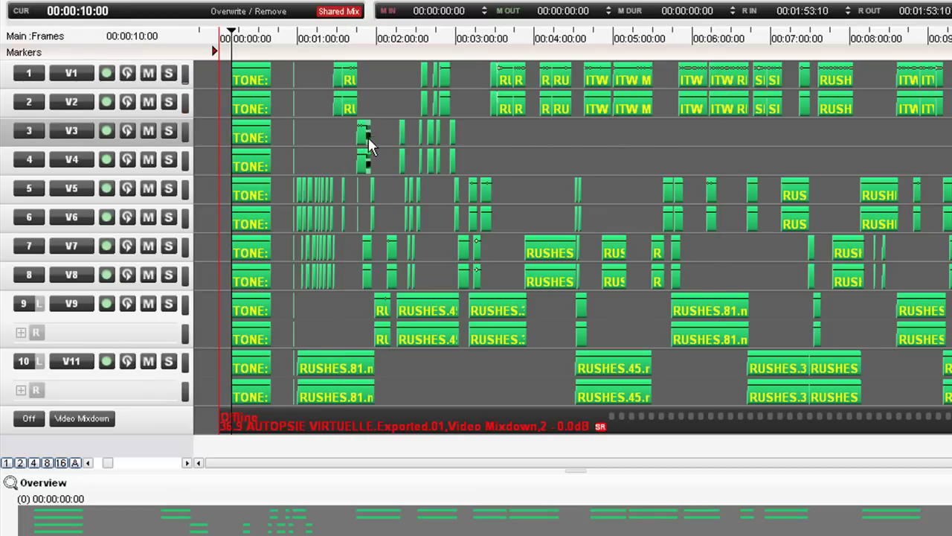
key("Home")
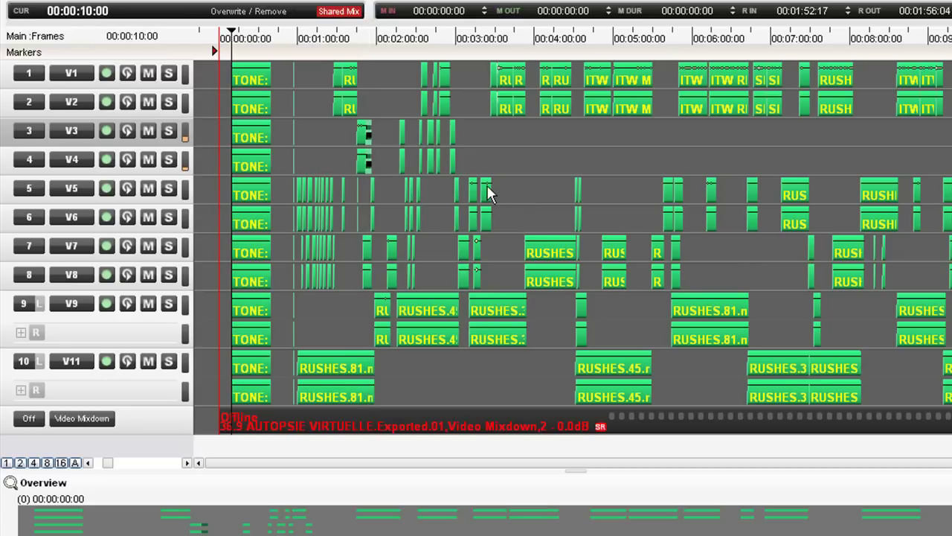
left_click(487, 189)
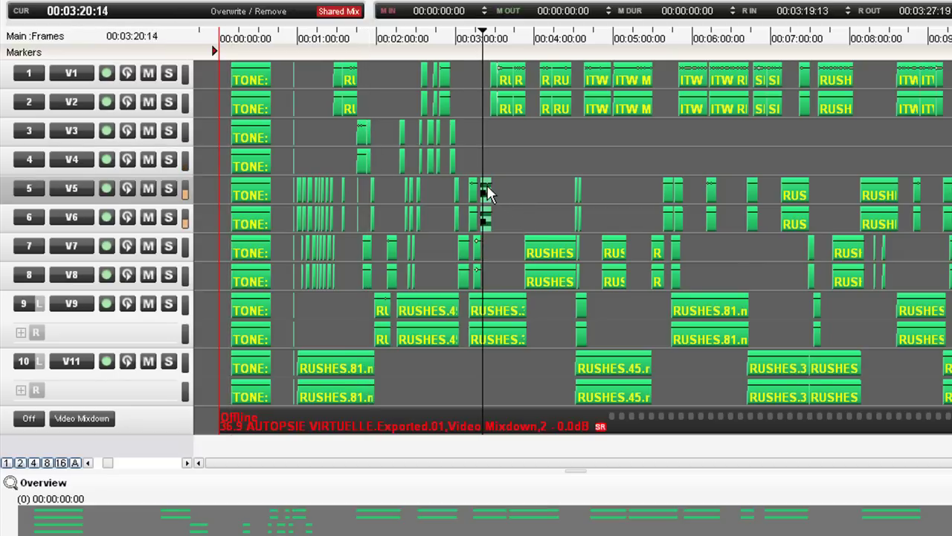
key("Home")
left_click(563, 256)
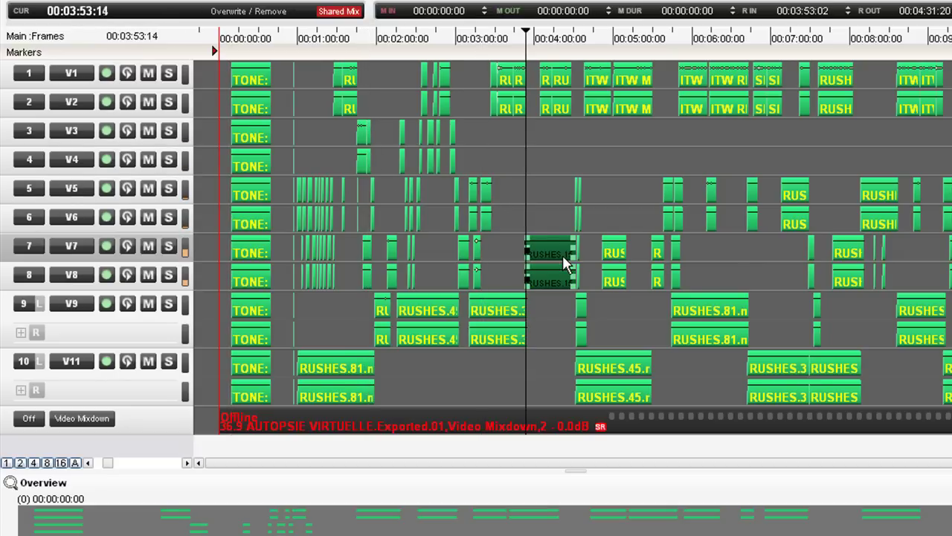
key("Home")
left_click(700, 311)
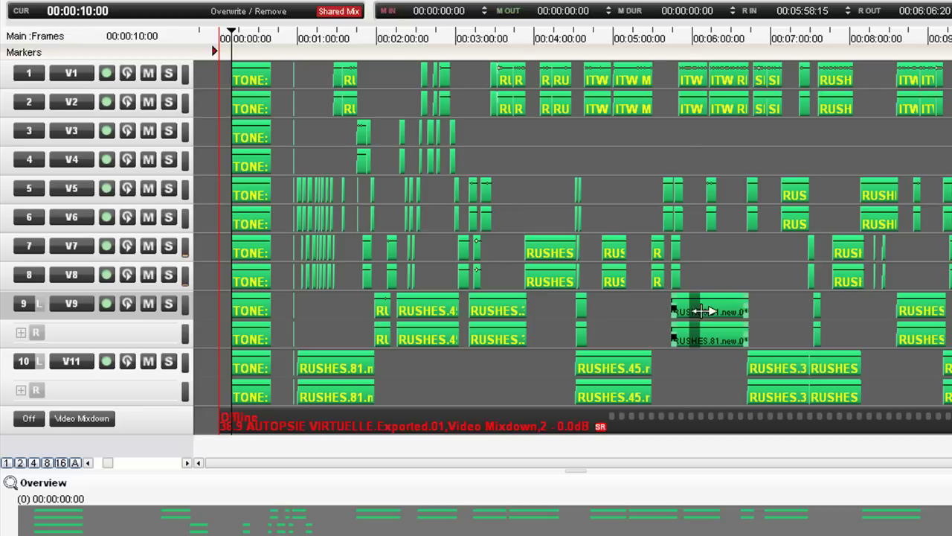
key("Home")
left_click(790, 372)
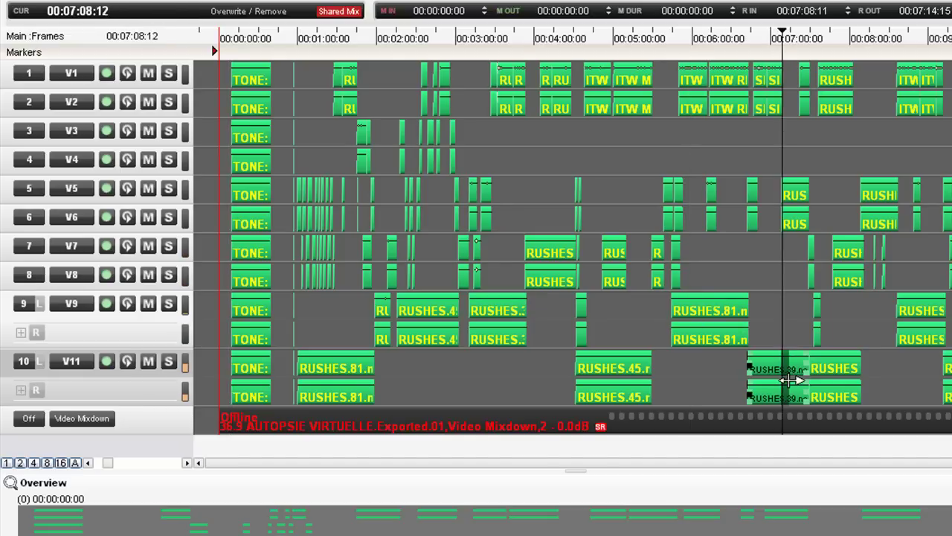
left_click(780, 308)
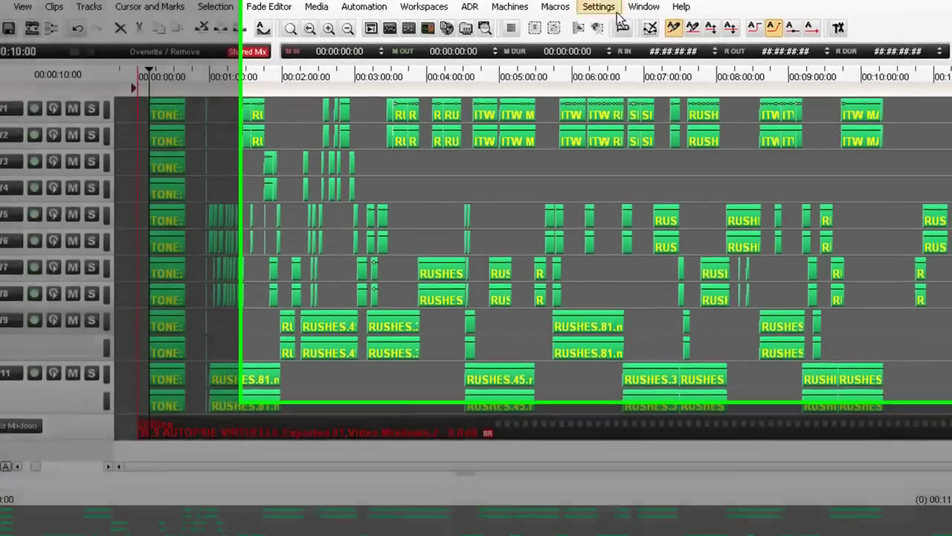
Cascade the two Film 25 windows and offset the inner one
left_click(655, 7)
left_click(560, 40)
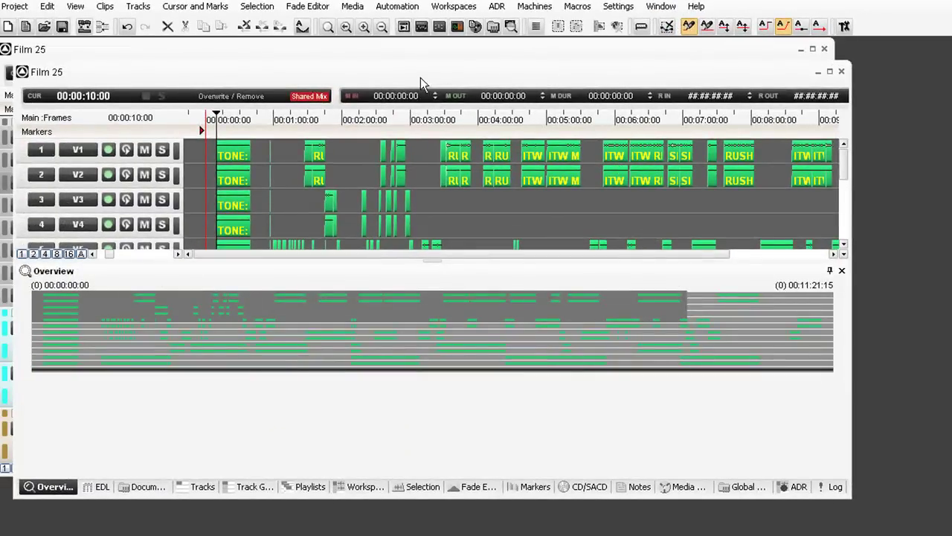
left_click_drag(418, 74, 461, 119)
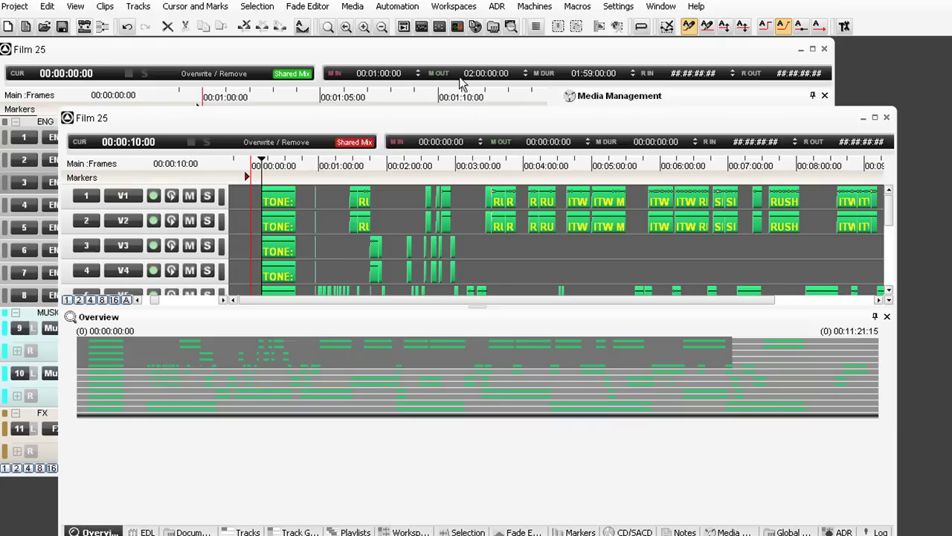
left_click(453, 52)
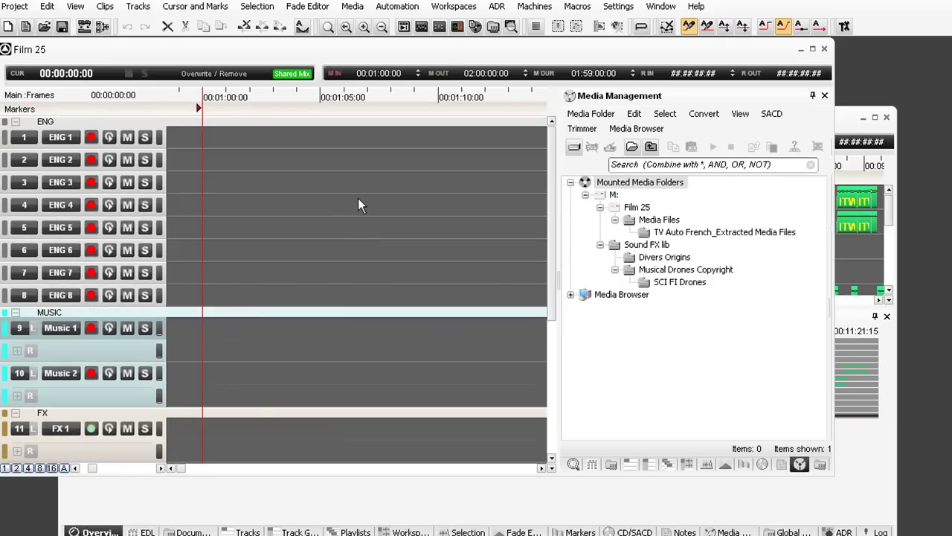
scroll(349, 172, "down", 5)
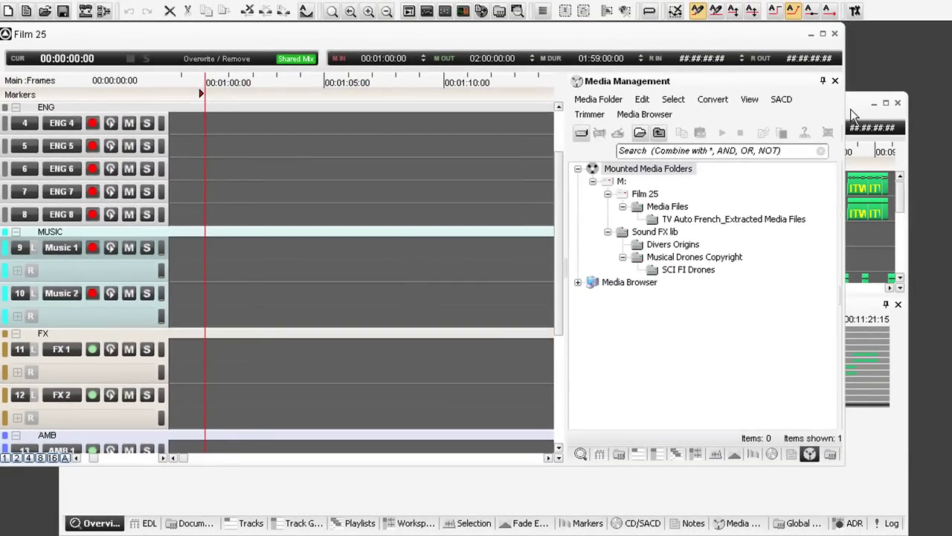
In the imported Film 25 project, enlarge the timeline and select the V1–V4 clips
left_click(853, 116)
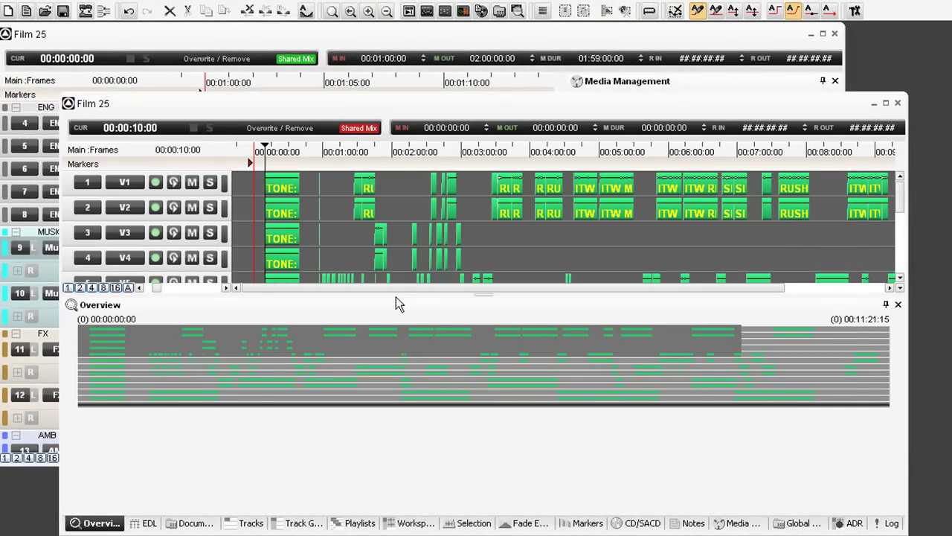
left_click_drag(394, 295, 397, 462)
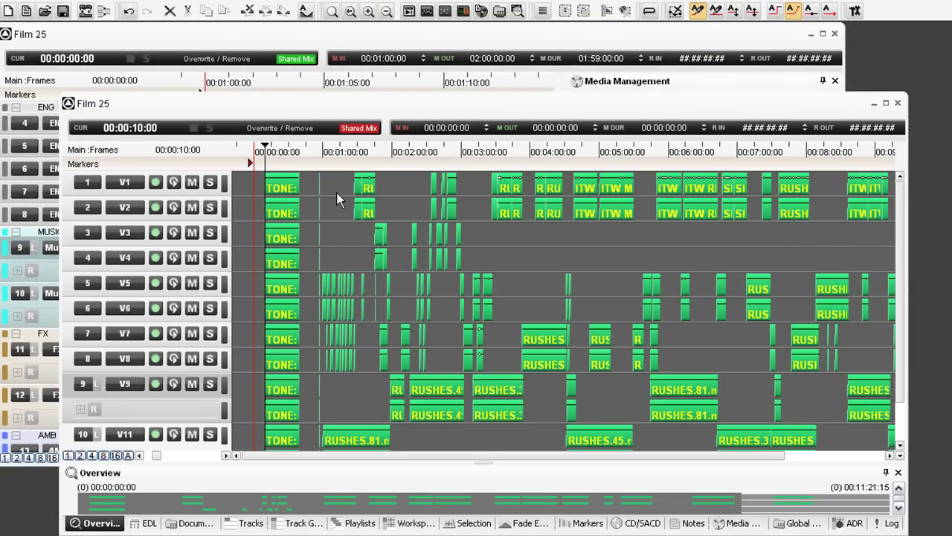
left_click_drag(329, 180, 781, 263)
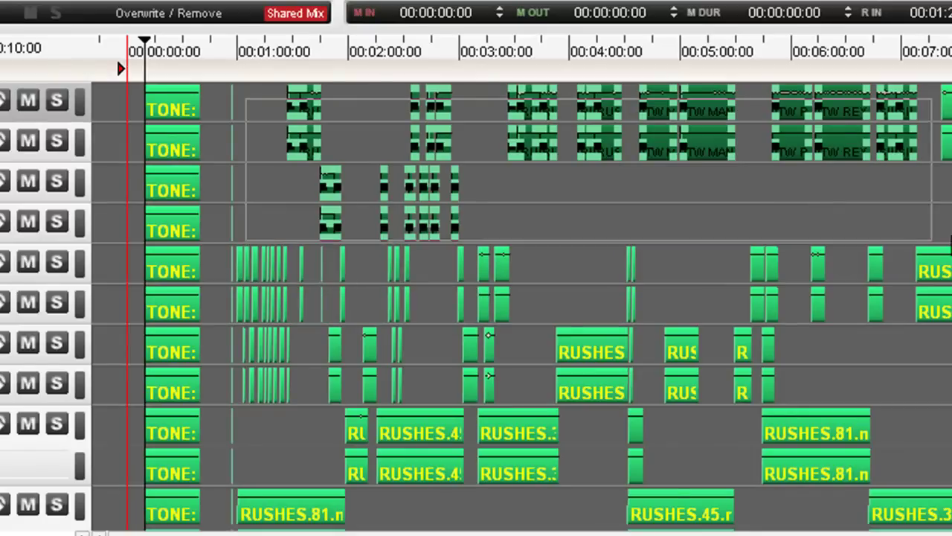
left_click_drag(951, 237, 765, 198)
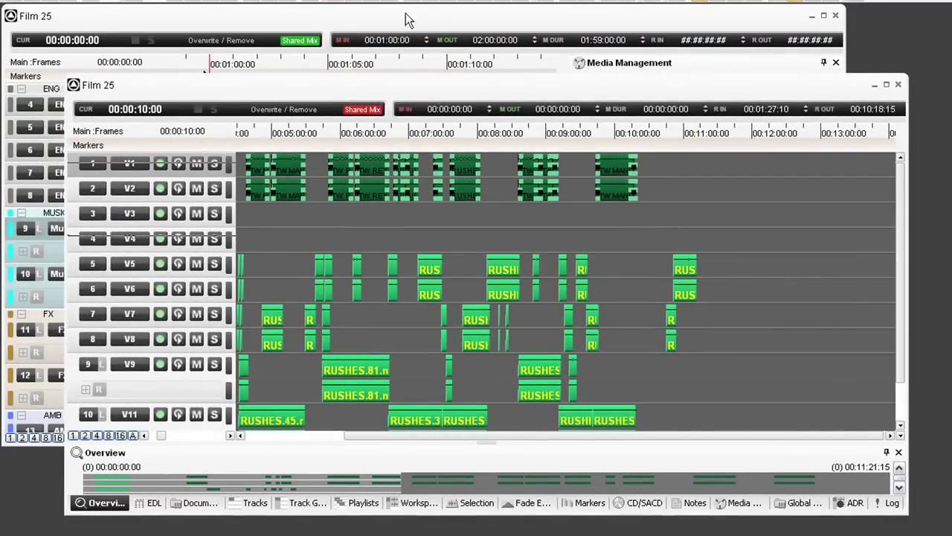
Paste the clips onto ENG 1 of the main project at their original timecode
left_click(408, 16)
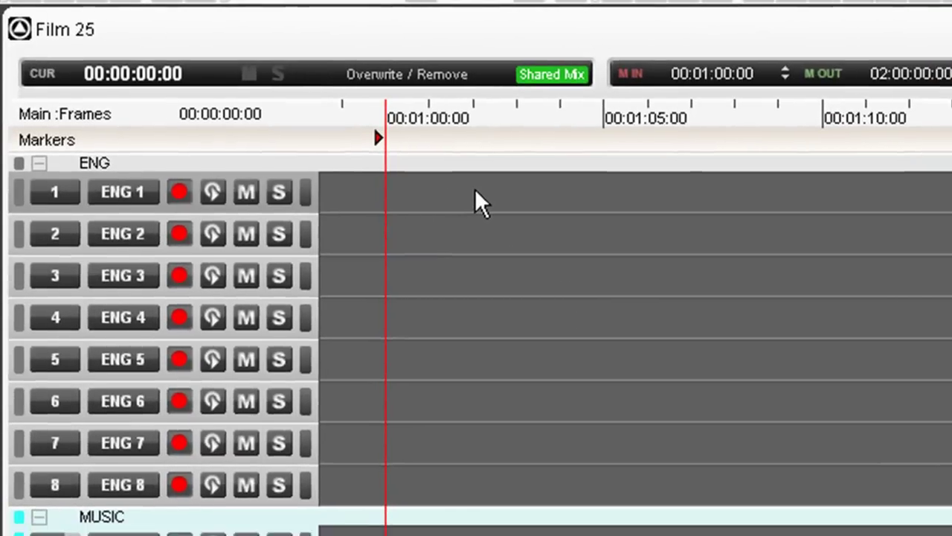
right_click(485, 196)
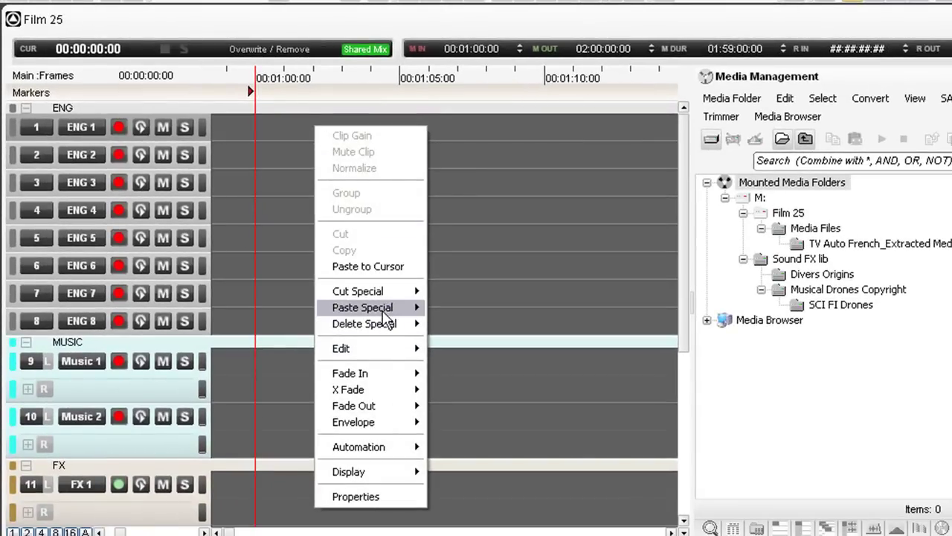
mouse_move(387, 309)
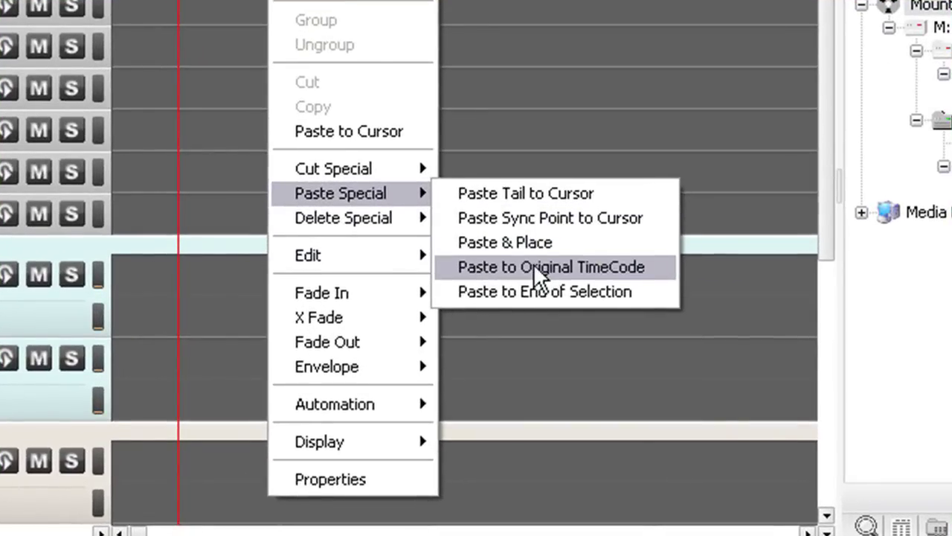
left_click(537, 268)
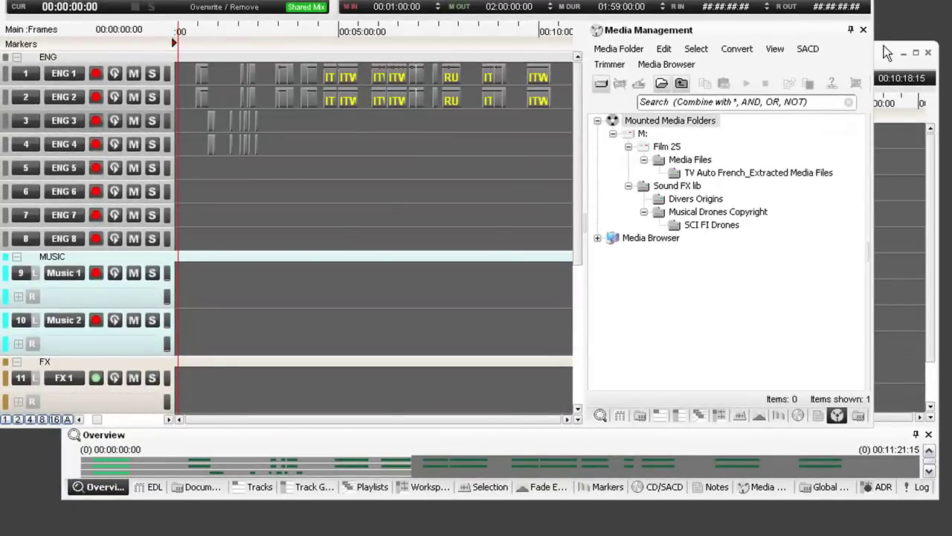
Enlarge the imported project's window and select the clips on tracks V5–V11
left_click(884, 45)
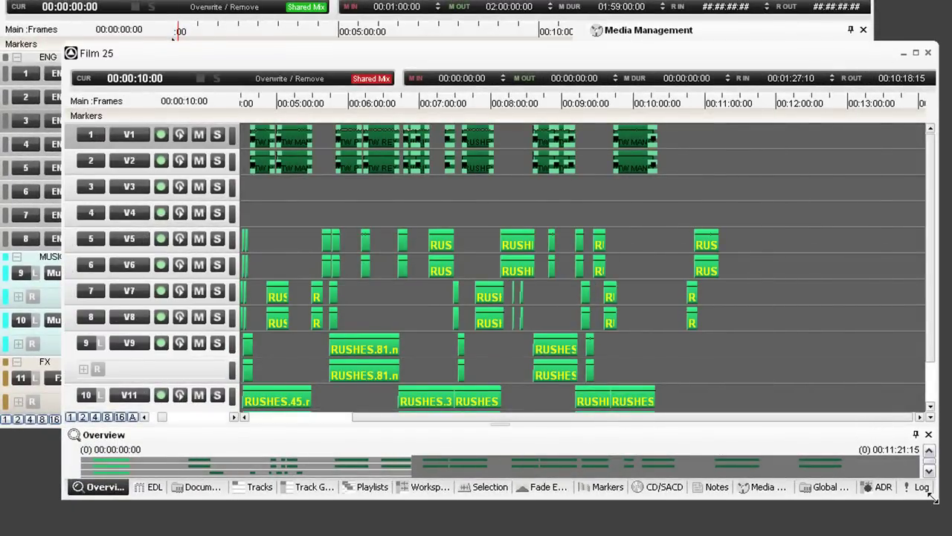
left_click_drag(934, 498, 951, 535)
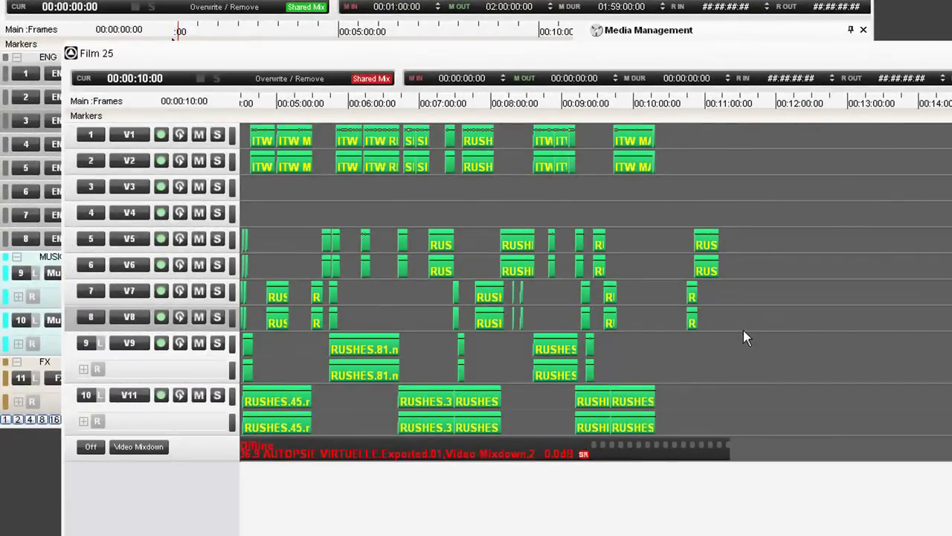
scroll(744, 331, "left", 3)
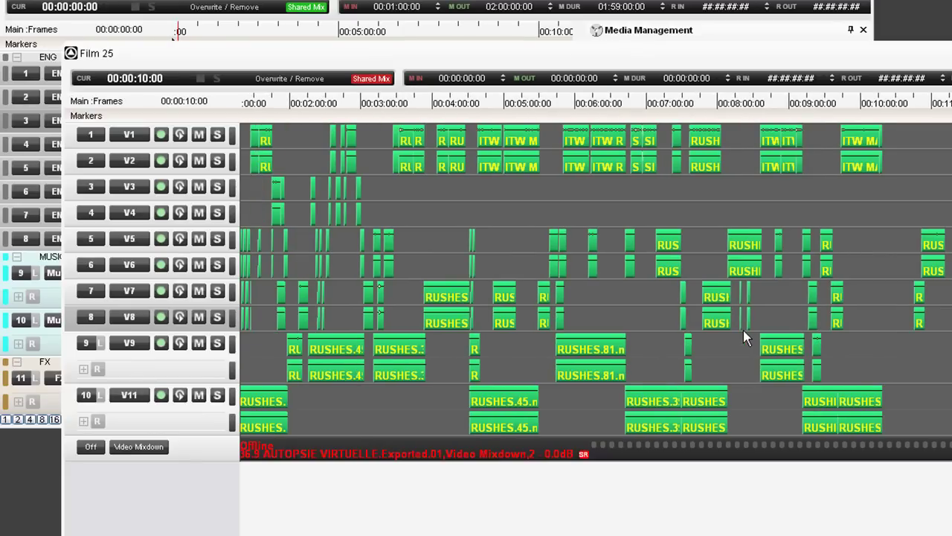
scroll(744, 331, "down", 2)
left_click_drag(798, 249, 417, 426)
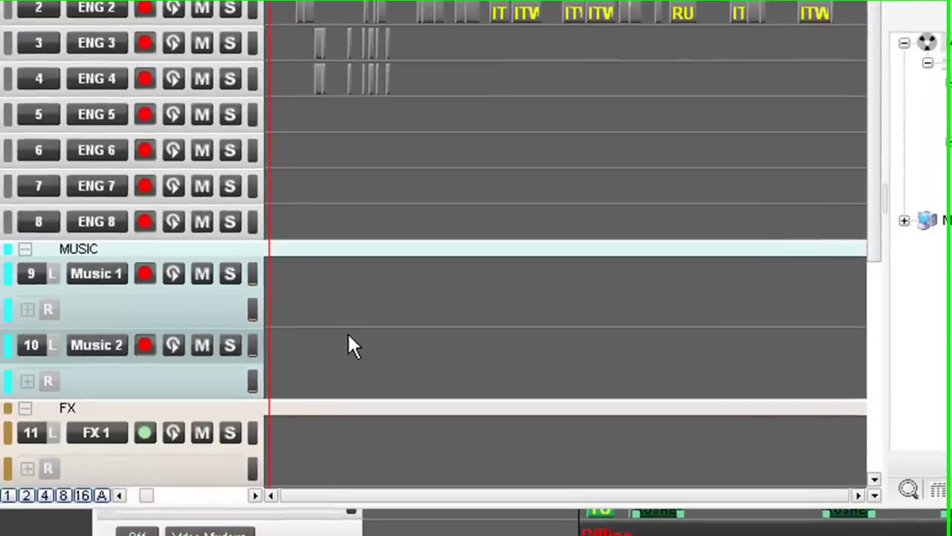
Paste the clips onto AMB 1 at their original timecode
scroll(353, 344, "down", 8)
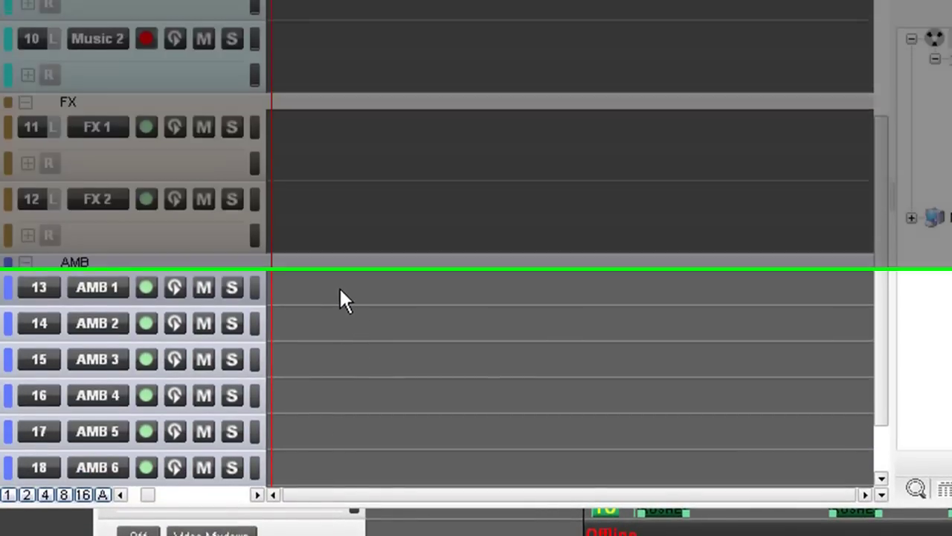
right_click(341, 291)
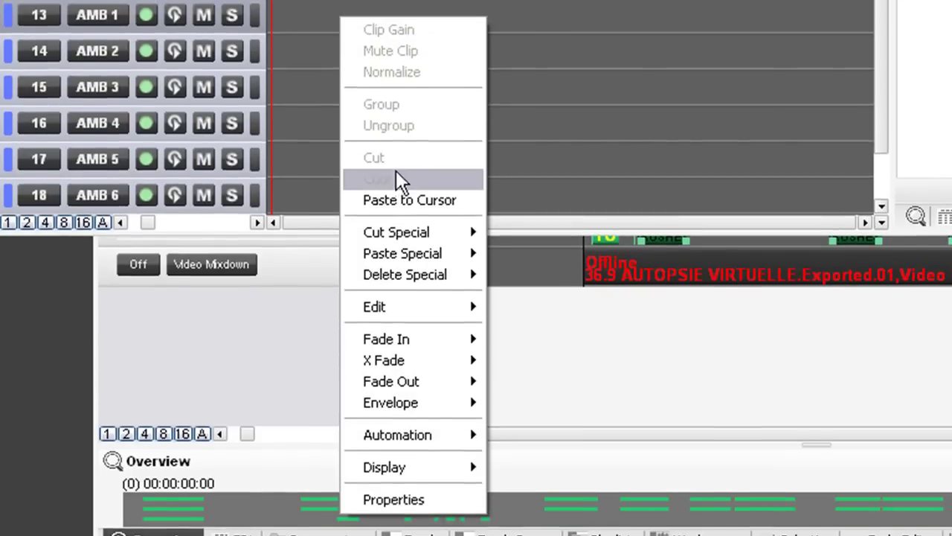
mouse_move(406, 259)
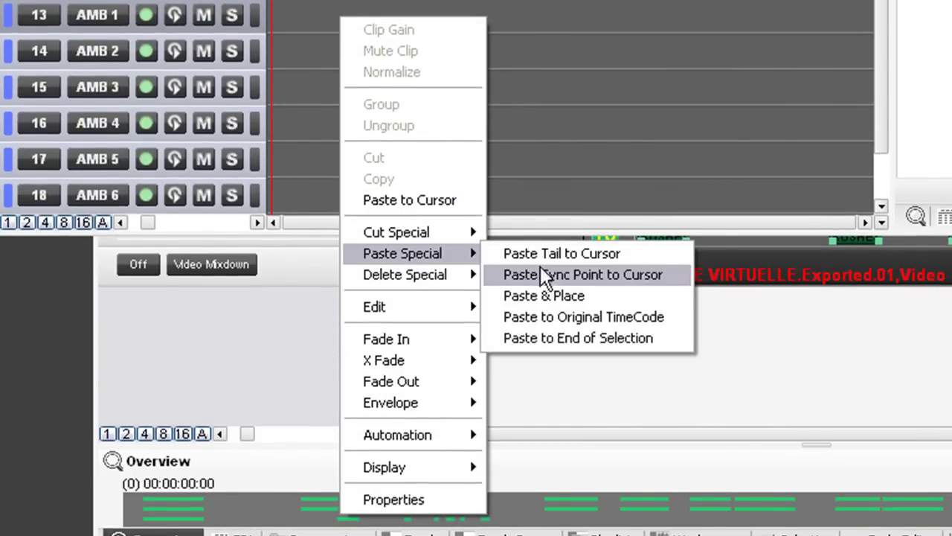
left_click(556, 317)
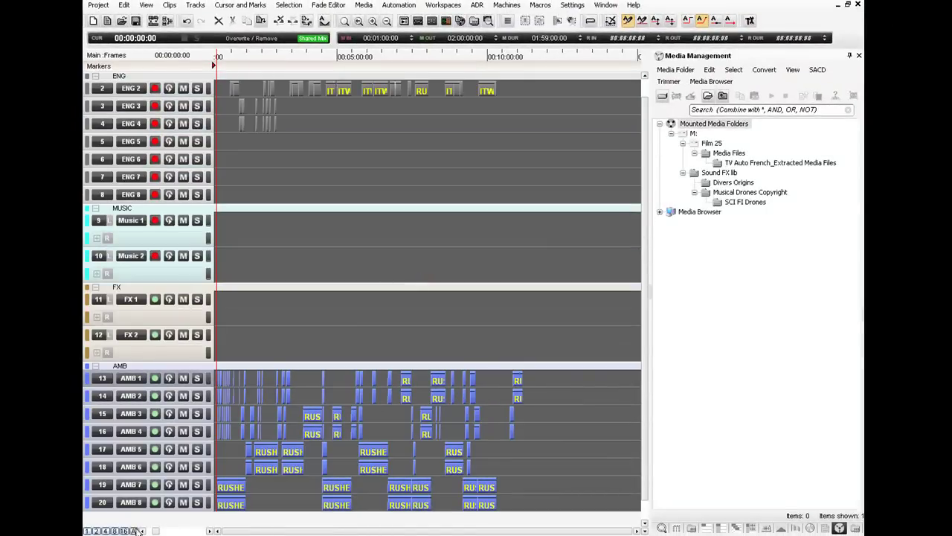
Shorten the track rows and move the play position to 00:03:43:15, then 00:06:01:10
left_click(135, 529)
scroll(350, 317, "left", 5)
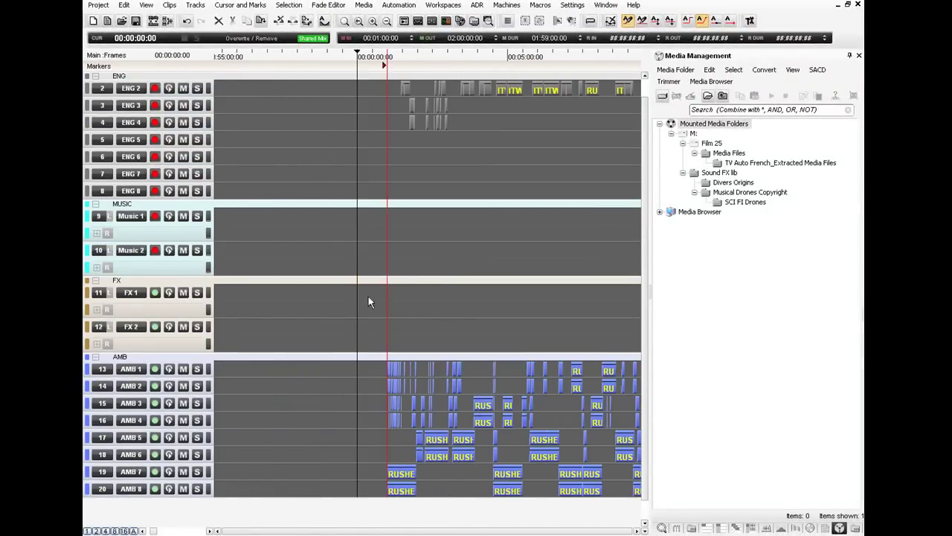
scroll(391, 267, "up", 1)
left_click(469, 65)
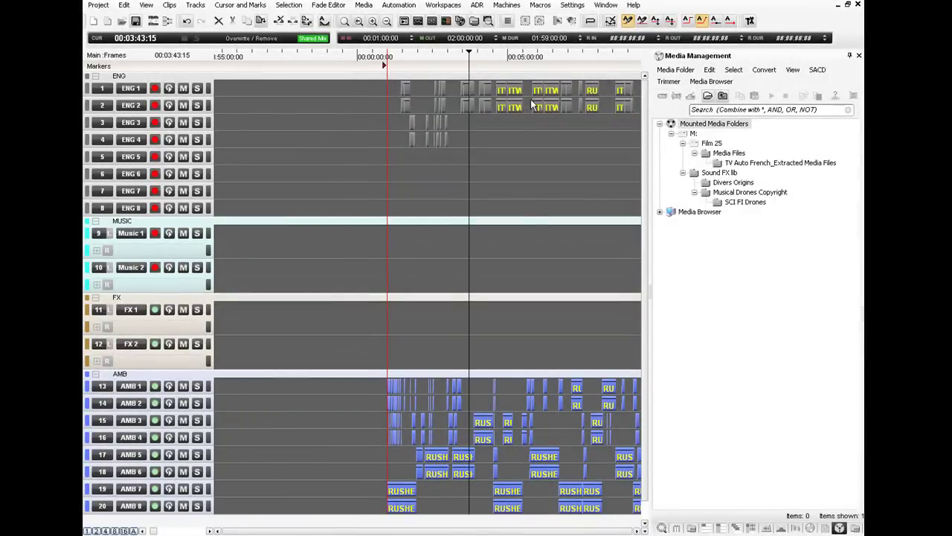
left_click(538, 66)
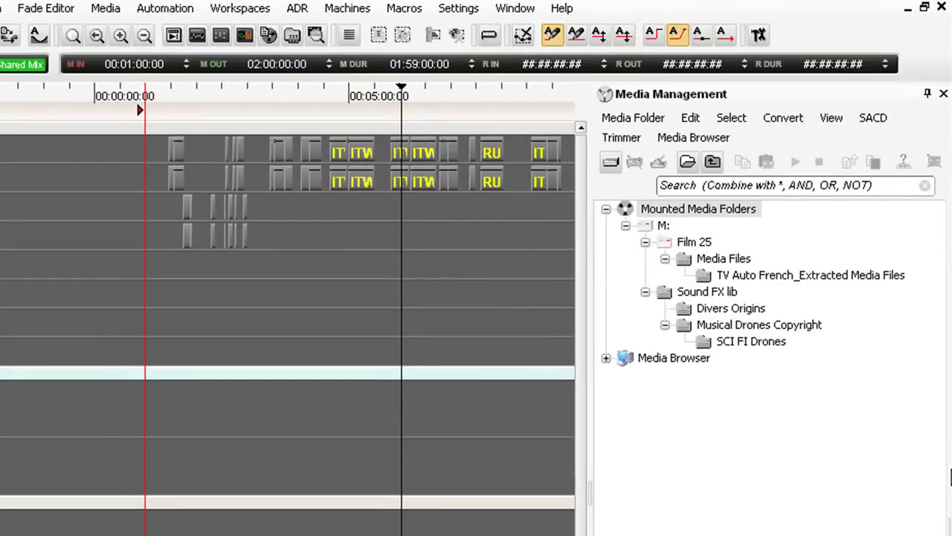
Preview a piano file in Musical Drones Copyright and mark a section to use
left_click_drag(945, 467, 791, 413)
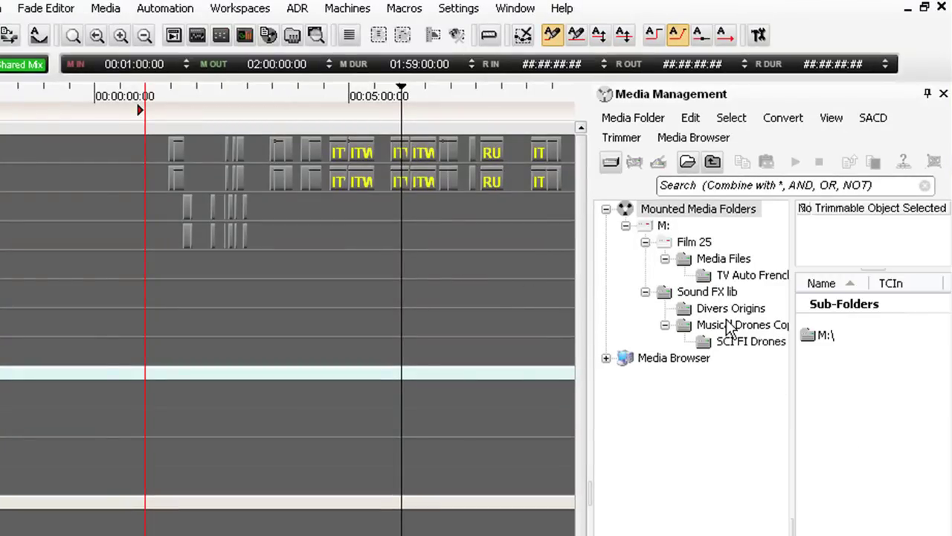
left_click(726, 308)
left_click(717, 326)
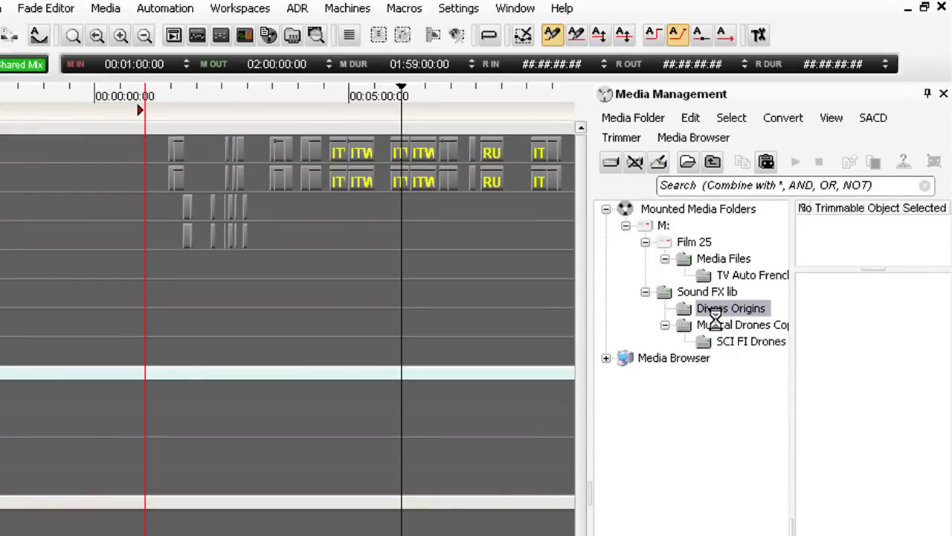
left_click(724, 352)
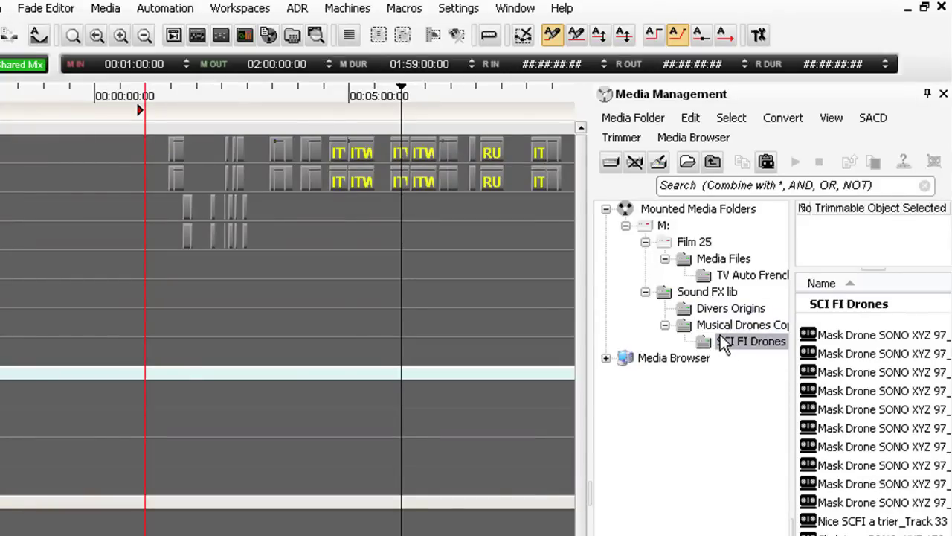
left_click(744, 324)
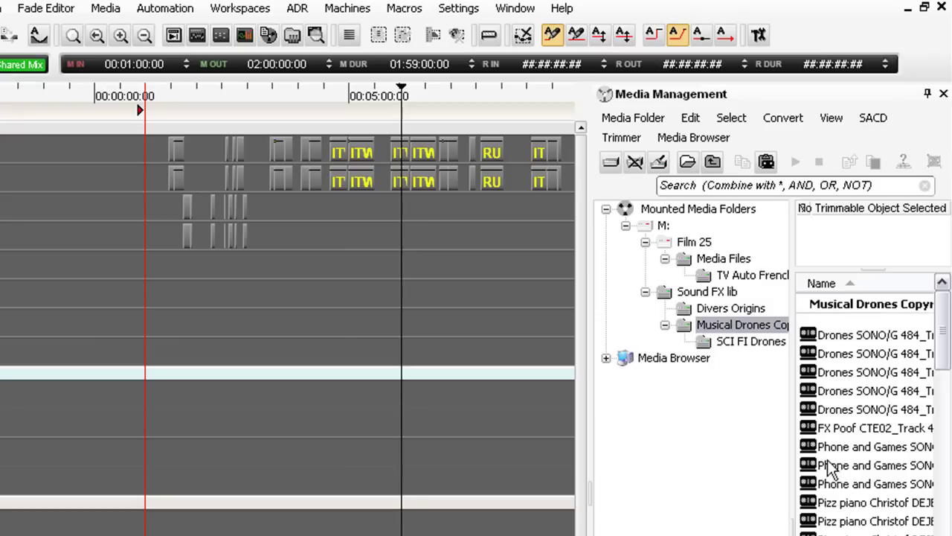
left_click(836, 249)
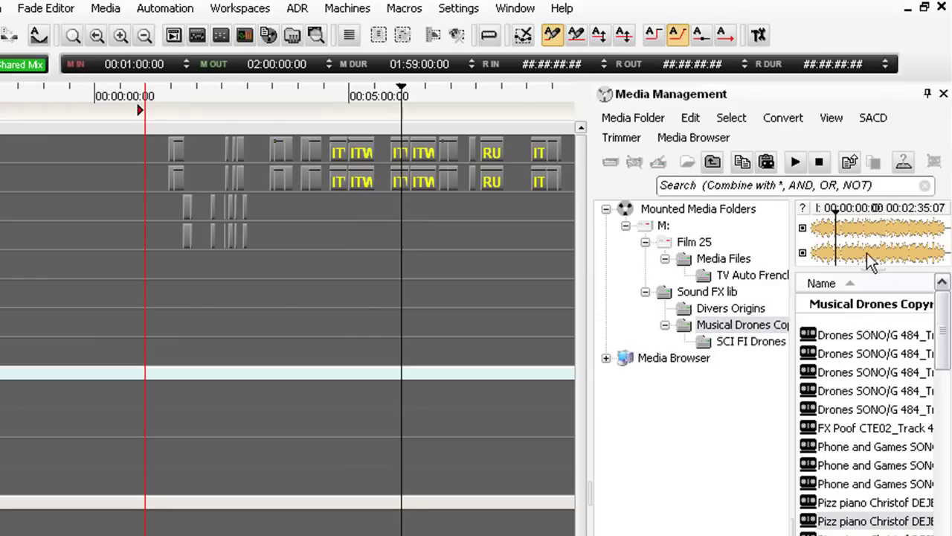
left_click_drag(841, 240, 210, 405)
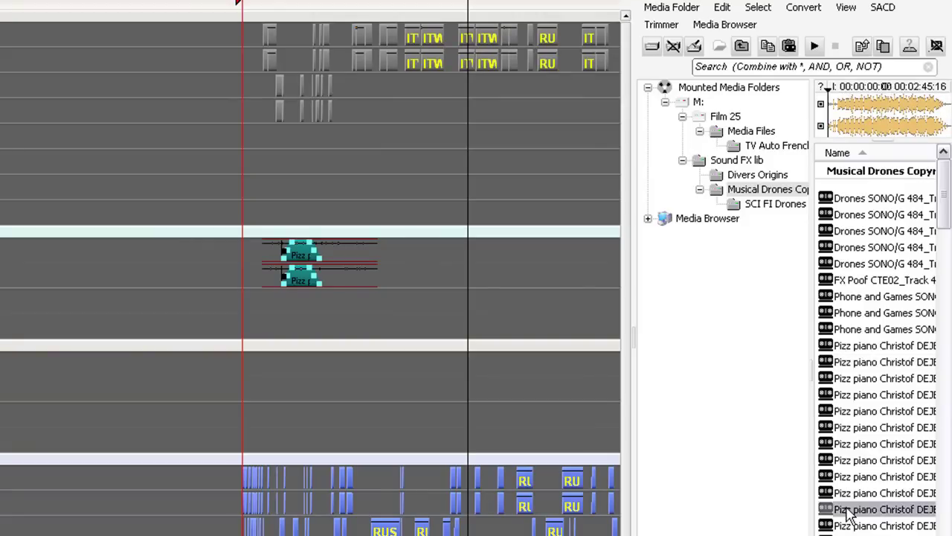
Drop the piano excerpt on the Music tracks, enlarge them, and select a Music 2 range
left_click_drag(849, 513, 321, 300)
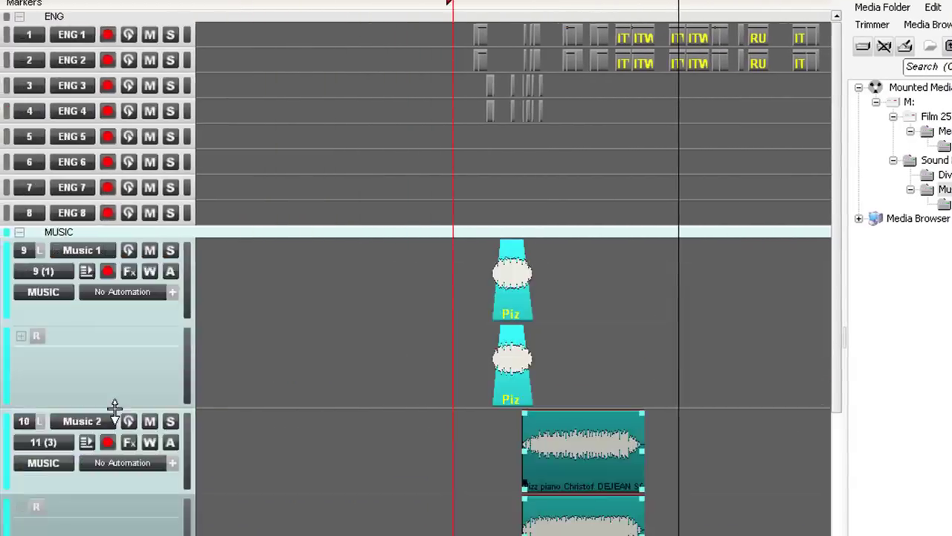
left_click_drag(117, 404, 176, 414)
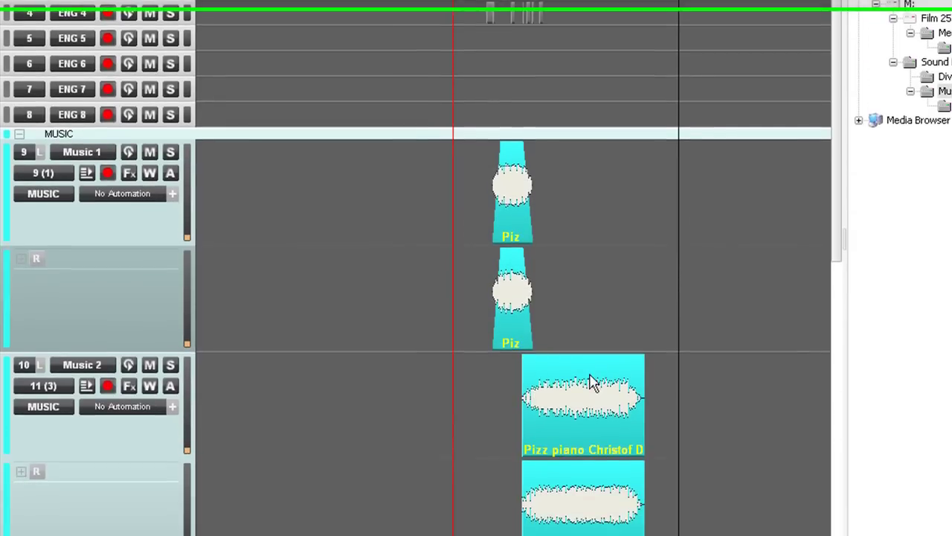
left_click_drag(557, 389, 578, 380)
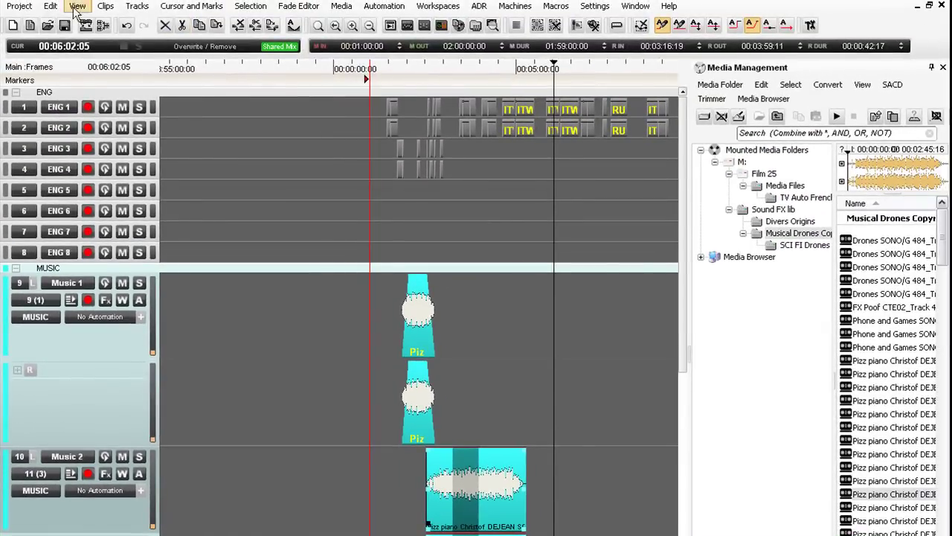
Trim and fade in the Music 2 clips, then overlap them with the Music 1 clips
left_click(55, 9)
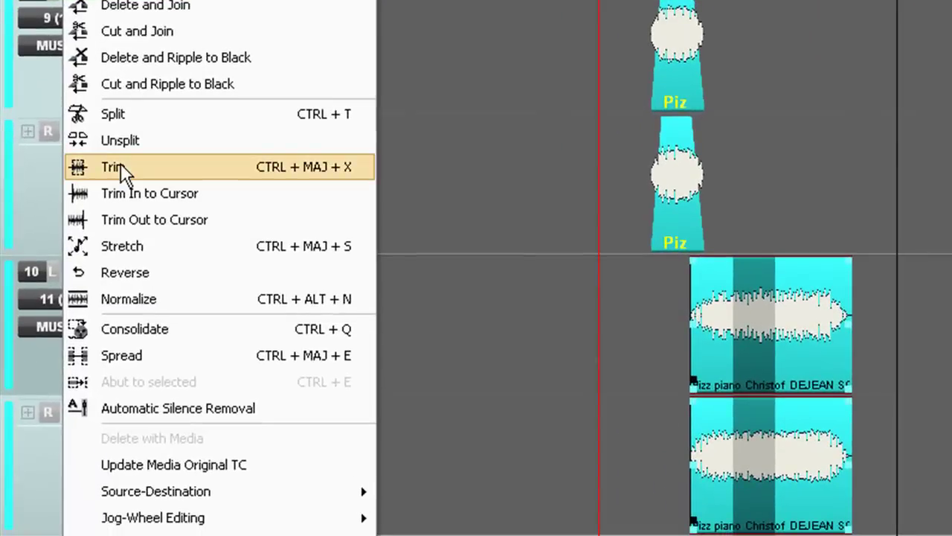
left_click(75, 392)
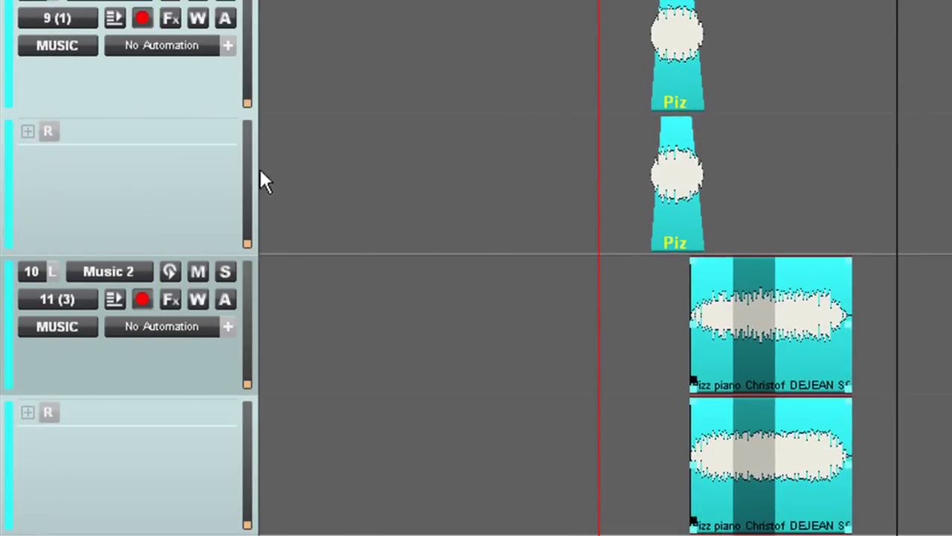
left_click_drag(737, 260, 767, 265)
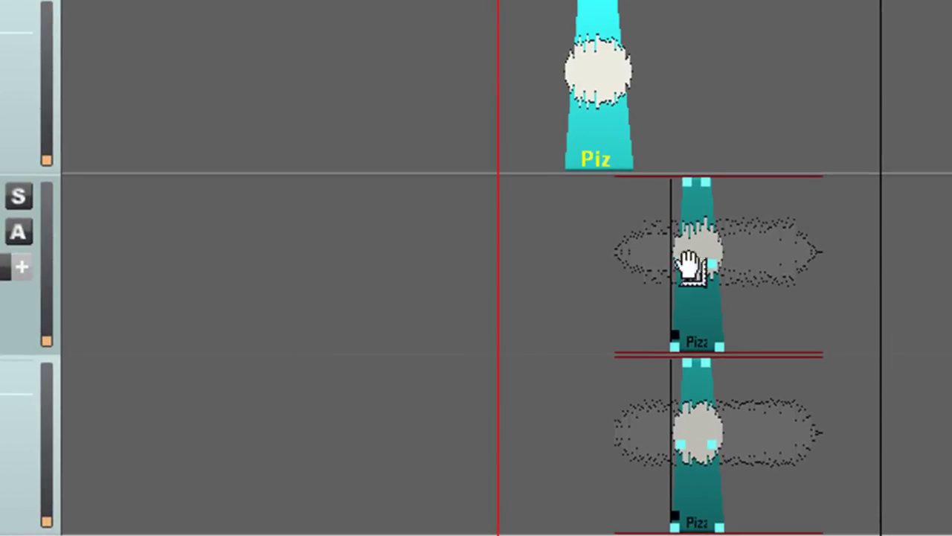
left_click_drag(696, 295, 784, 0)
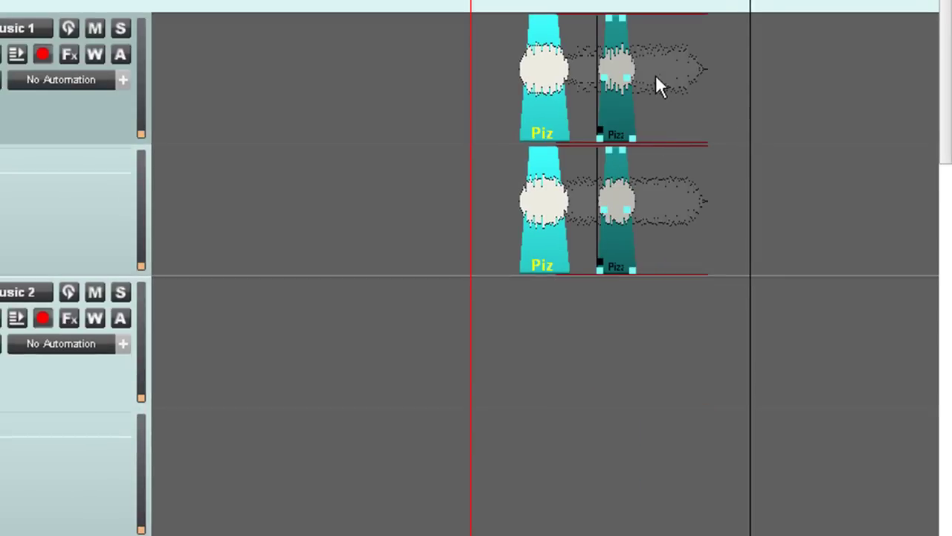
left_click_drag(621, 67, 580, 83)
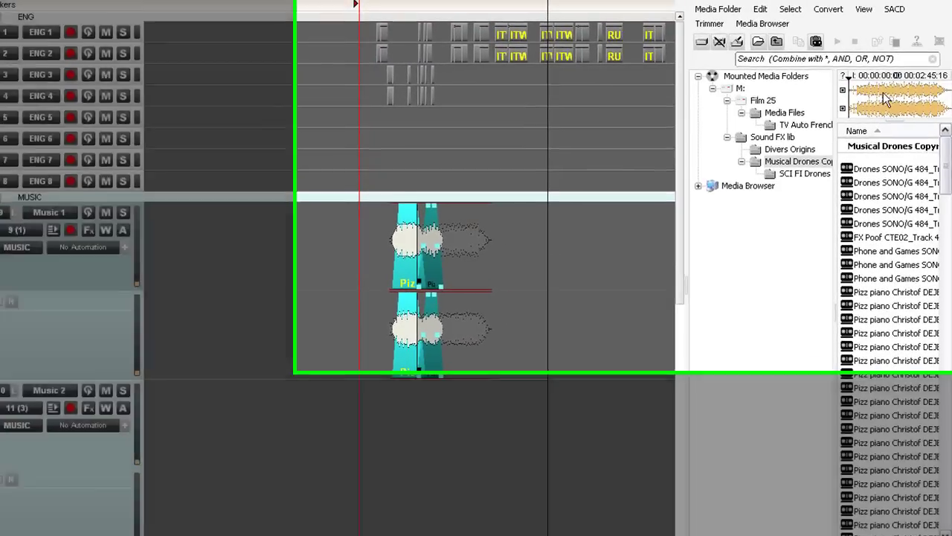
Add another Pizz piano clip after the others and select all the music clips
left_click_drag(885, 100, 446, 224)
left_click_drag(213, 323, 215, 323)
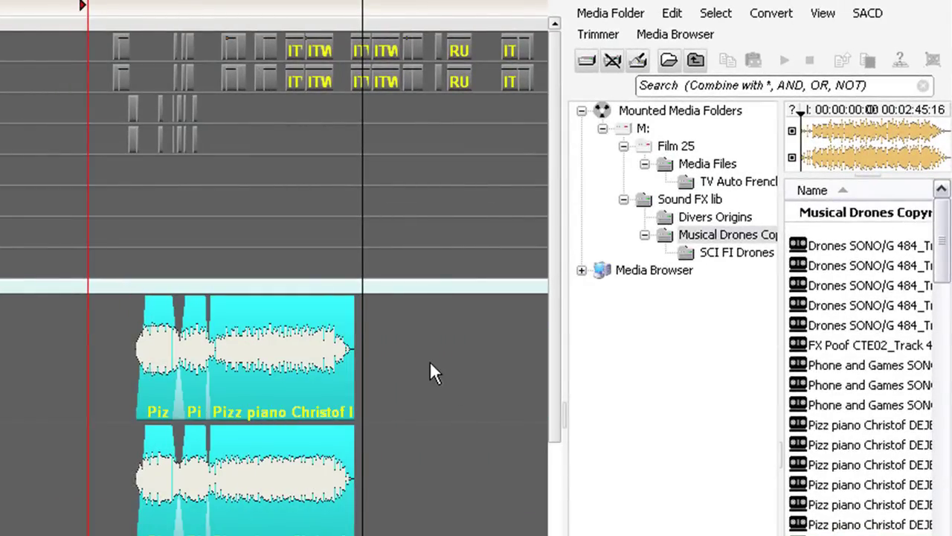
left_click_drag(337, 360, 56, 334)
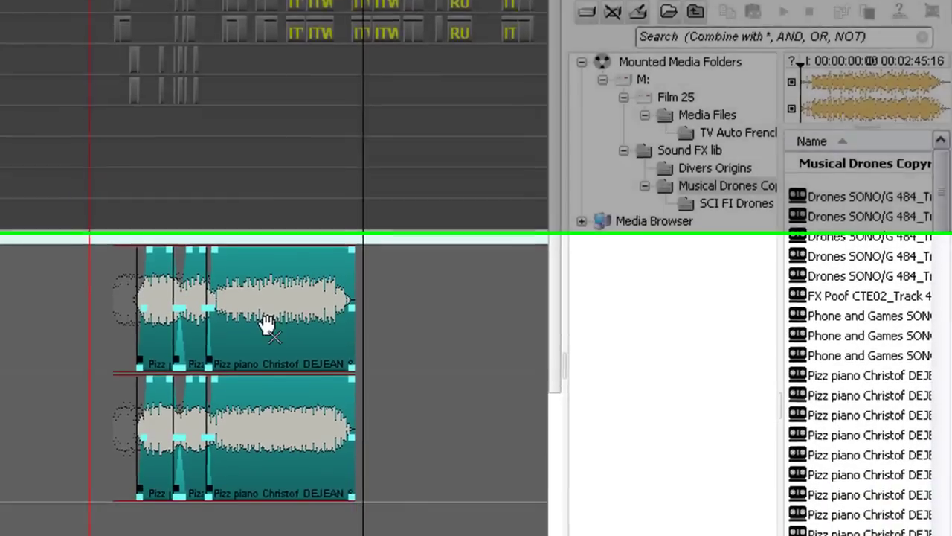
Set the selected music clips' gain to -6.50 dB
double_click(268, 311)
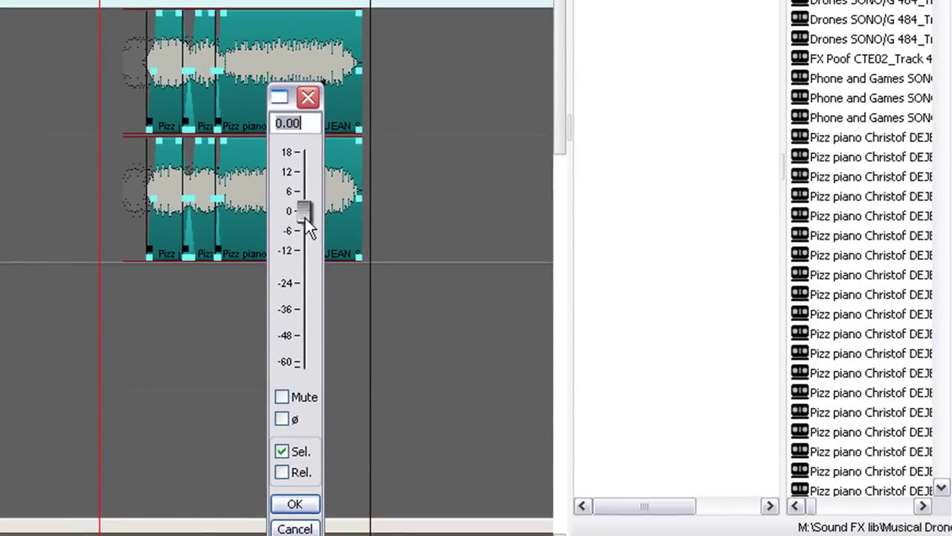
left_click_drag(310, 211, 302, 232)
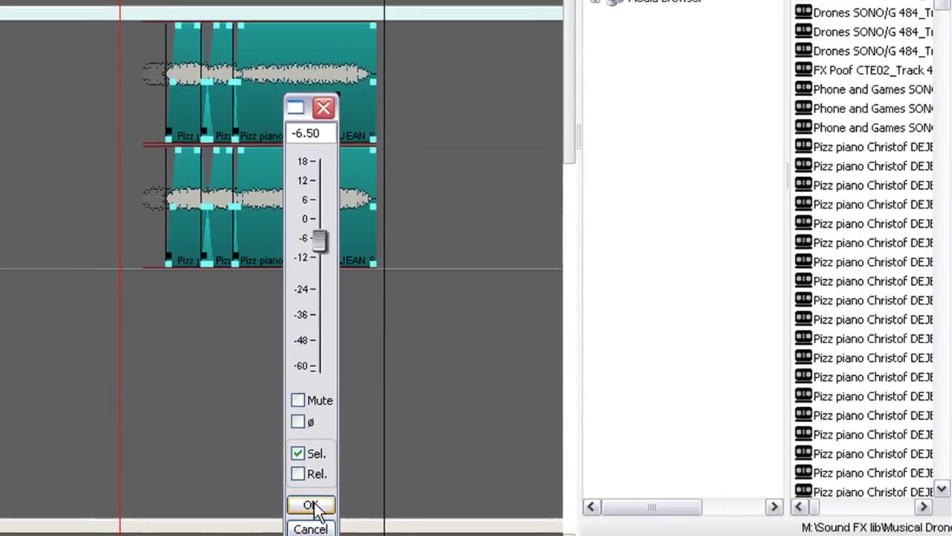
left_click(320, 506)
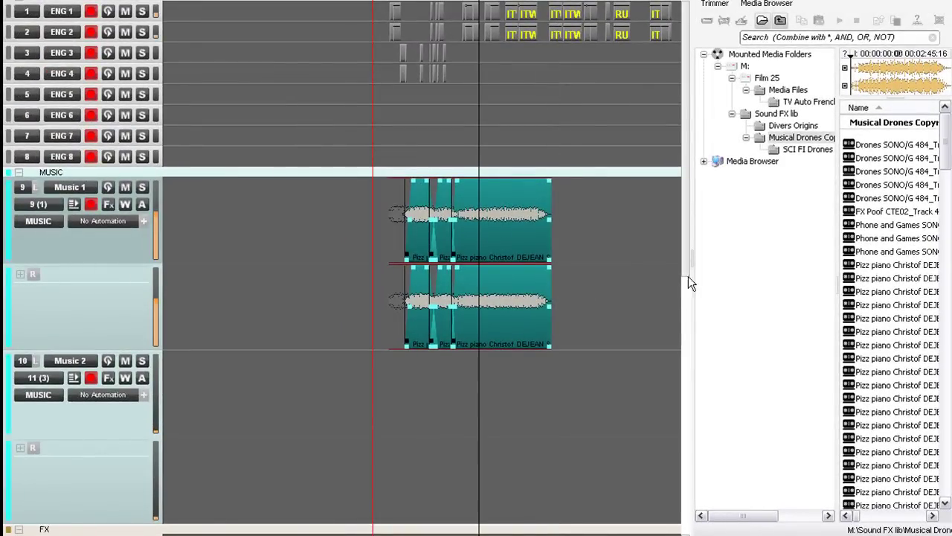
Scroll the timeline to review the music clips, then select and deselect the last Pizz piano clip
scroll(616, 237, "right", 2)
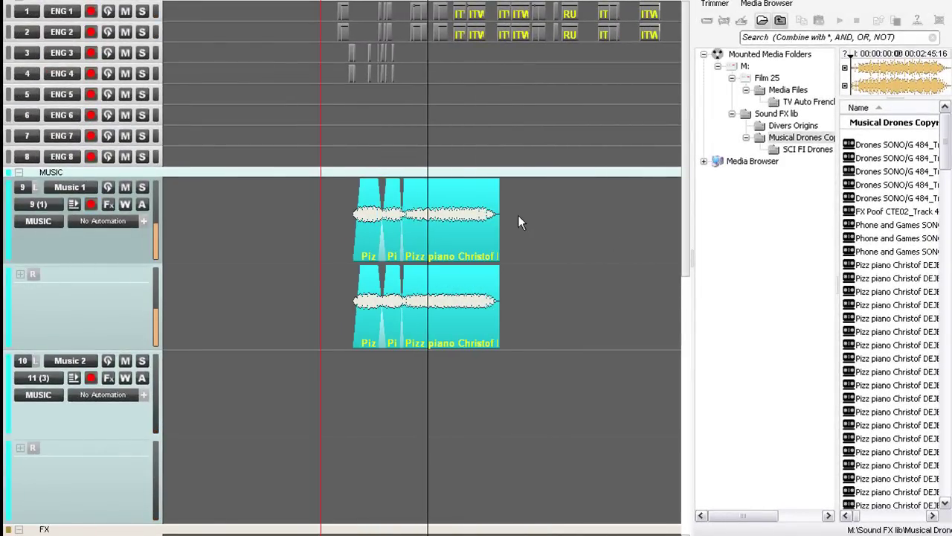
scroll(506, 234, "down", 3)
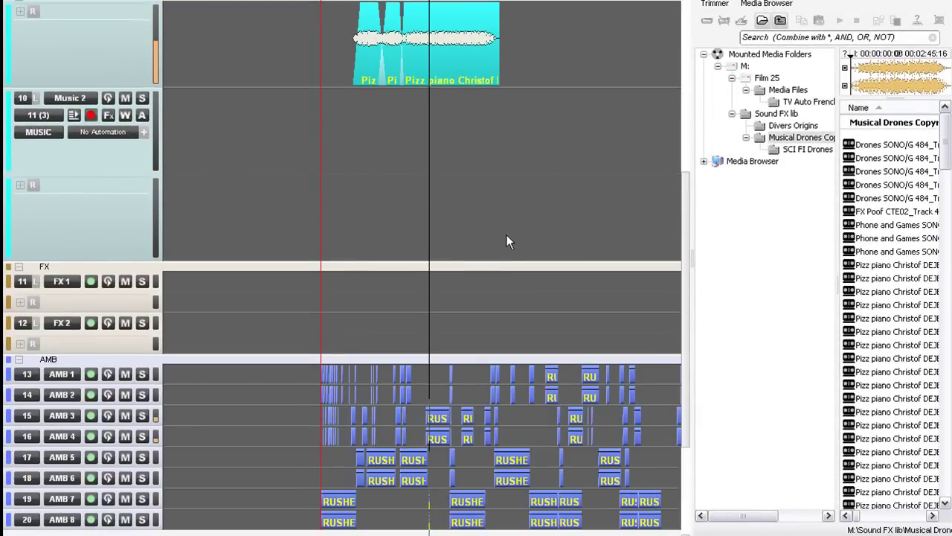
scroll(532, 228, "down", 4)
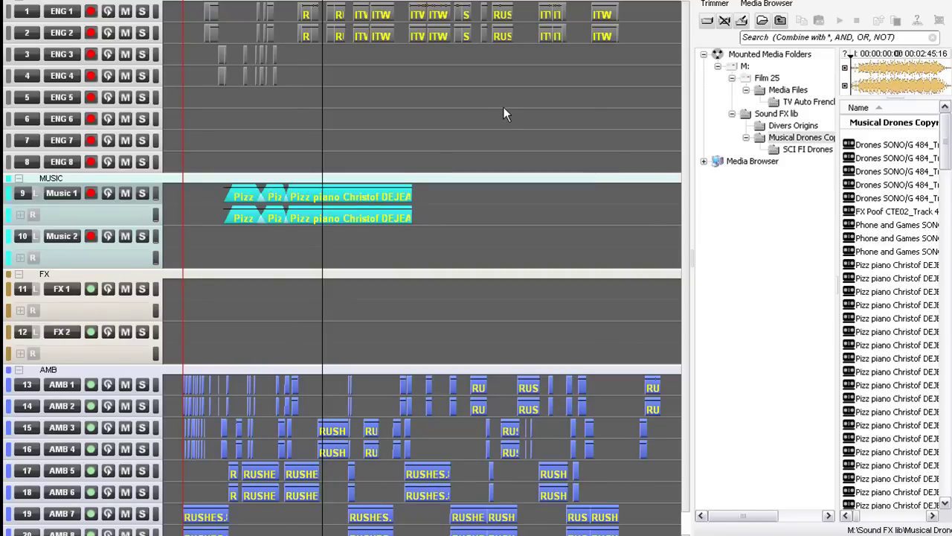
left_click(387, 195)
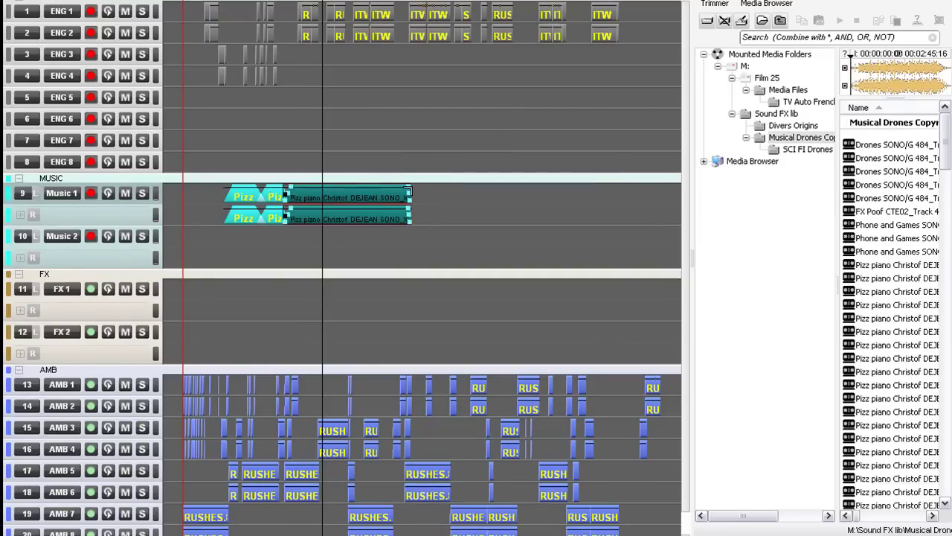
left_click(404, 156)
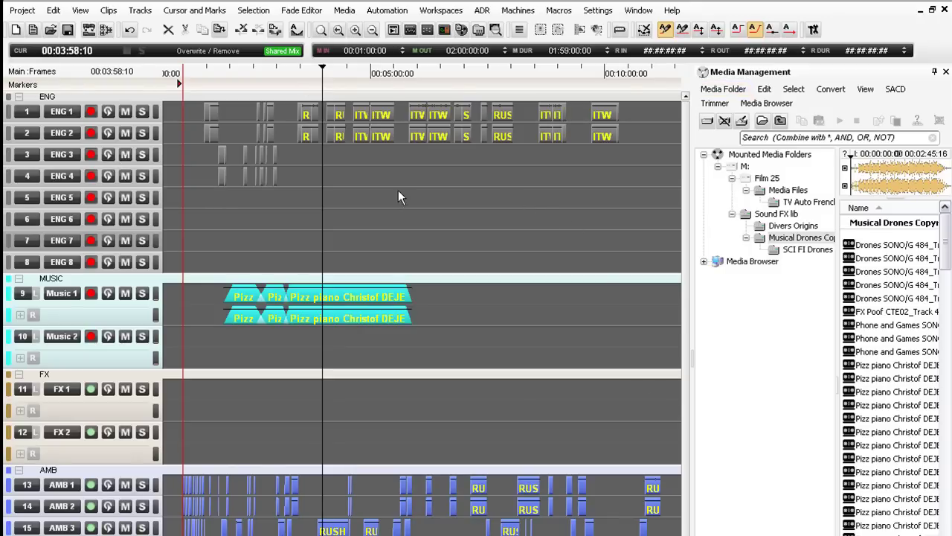
Start Load Change EDL & Reconform from the Project menu and accept the warning
left_click(23, 11)
mouse_move(50, 334)
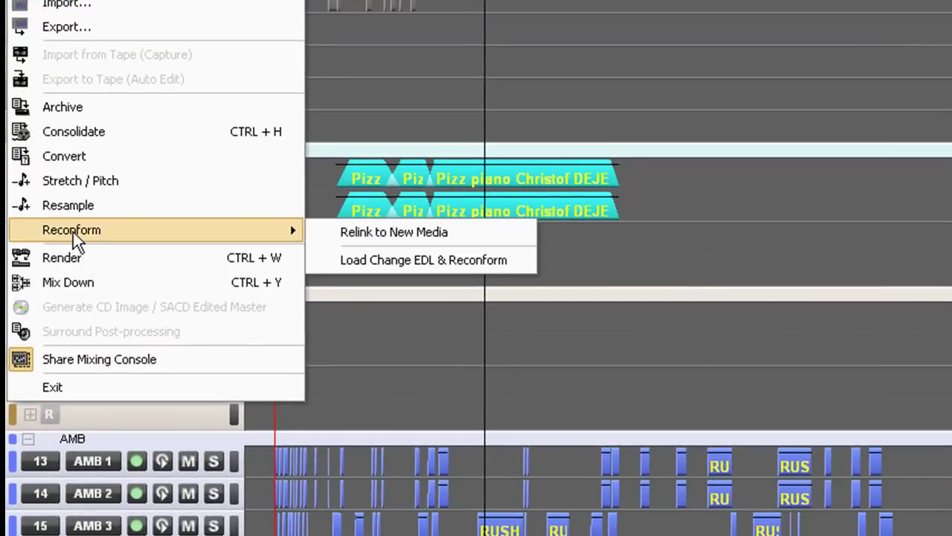
left_click(387, 259)
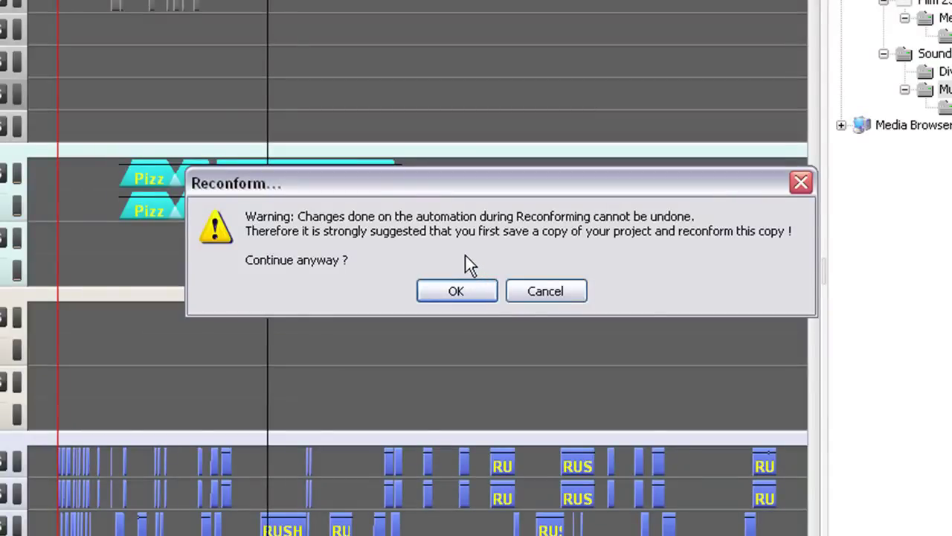
left_click(439, 292)
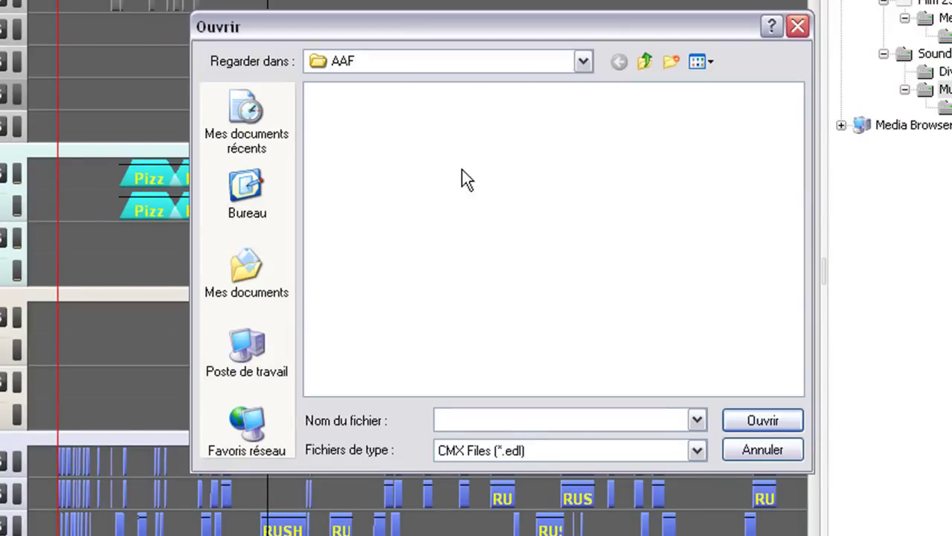
Load EDL\25 FR reconf.edl with default options and reconform all tracks
left_click(644, 63)
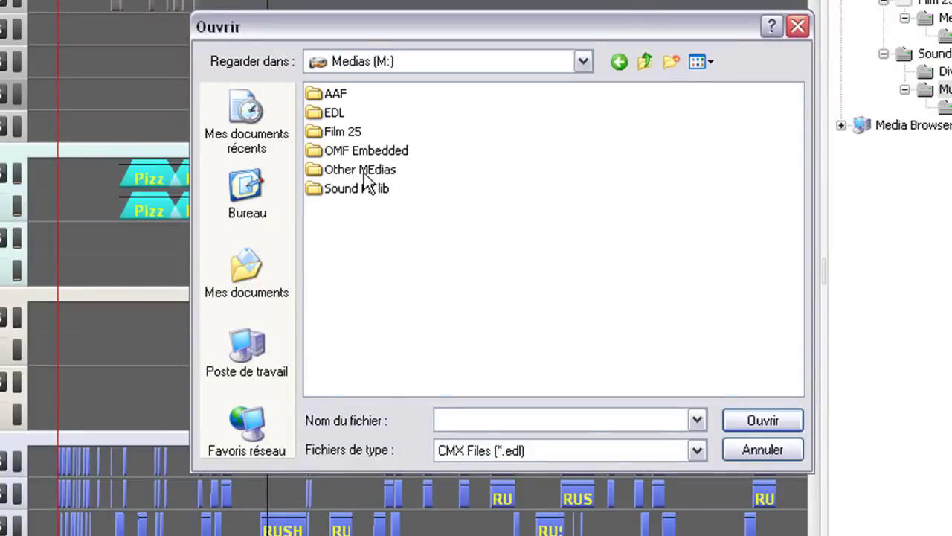
left_click(331, 115)
double_click(330, 114)
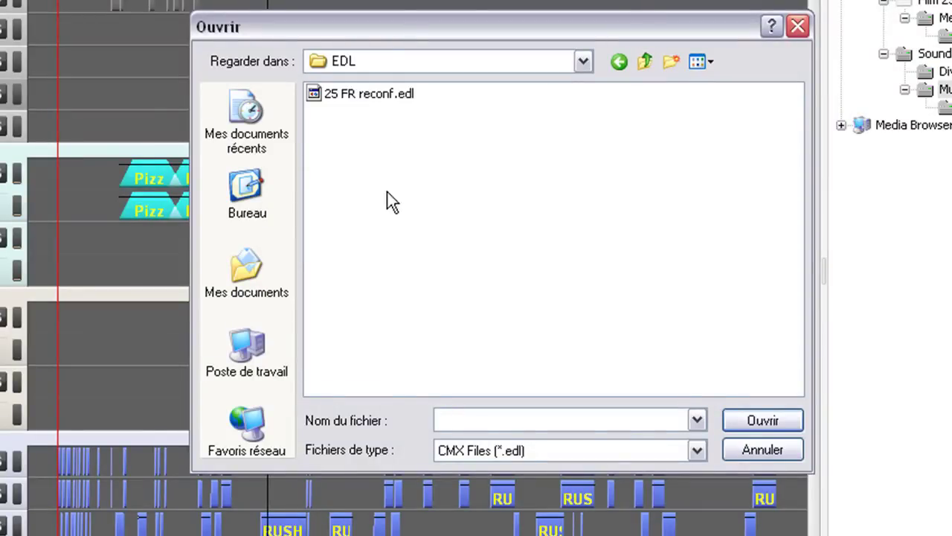
left_click(383, 95)
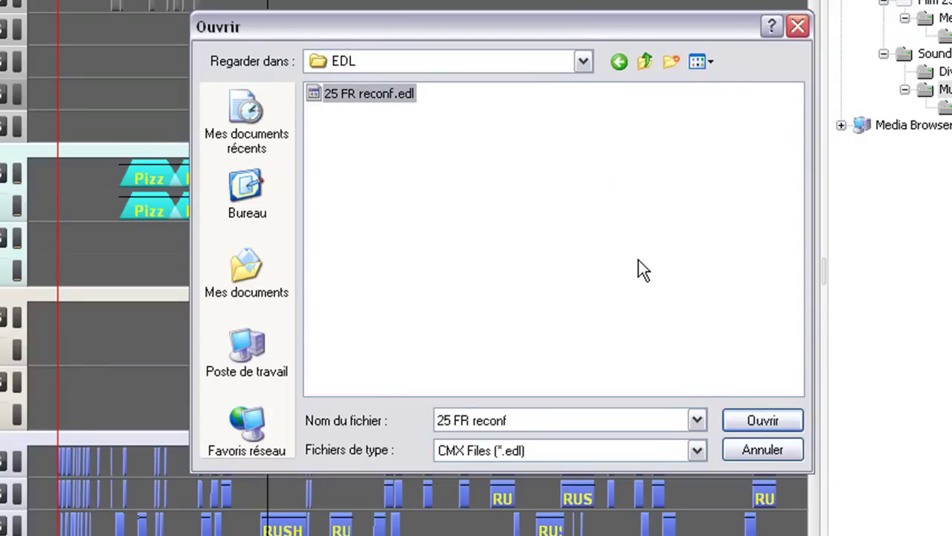
left_click(744, 422)
left_click(497, 304)
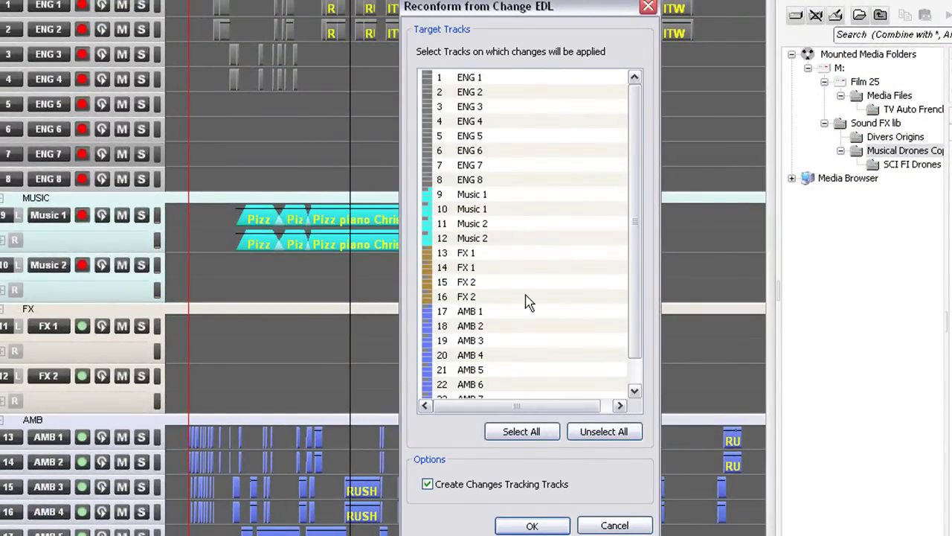
left_click(531, 432)
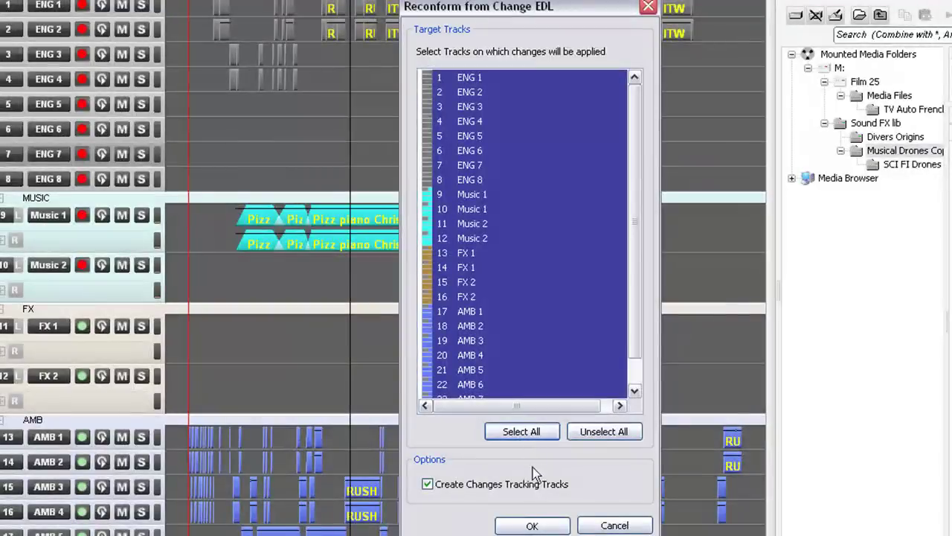
left_click(532, 525)
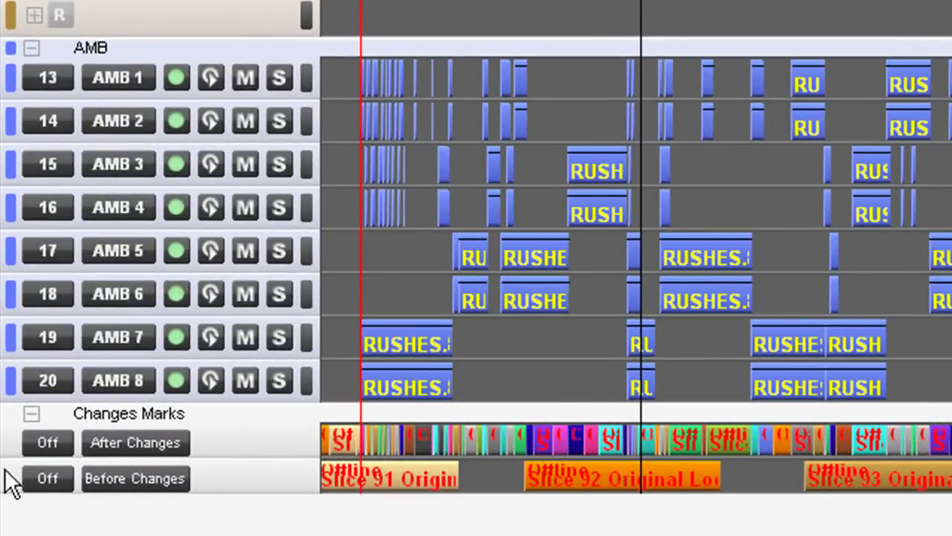
Scroll back up to the MUSIC tracks and set the playhead at the music clips' start
scroll(270, 513, "up", 5)
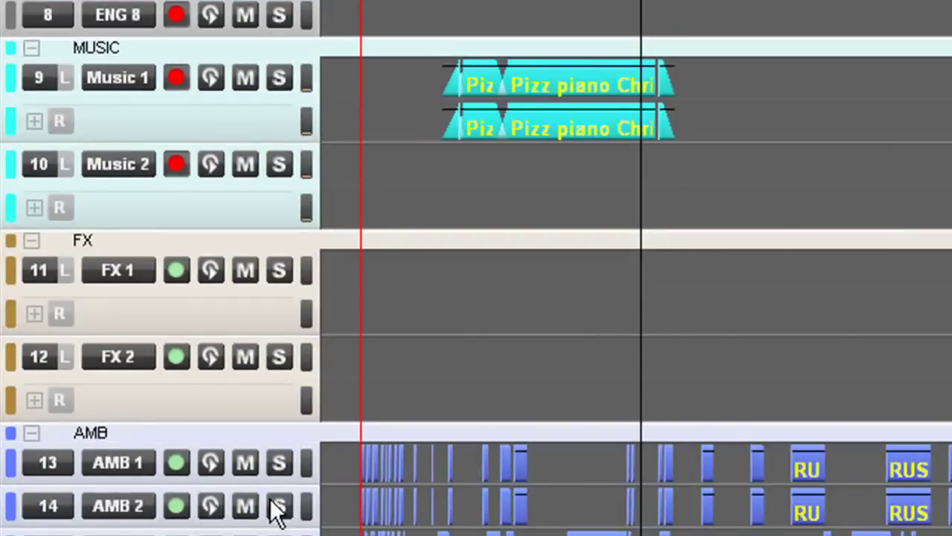
scroll(276, 514, "up", 2)
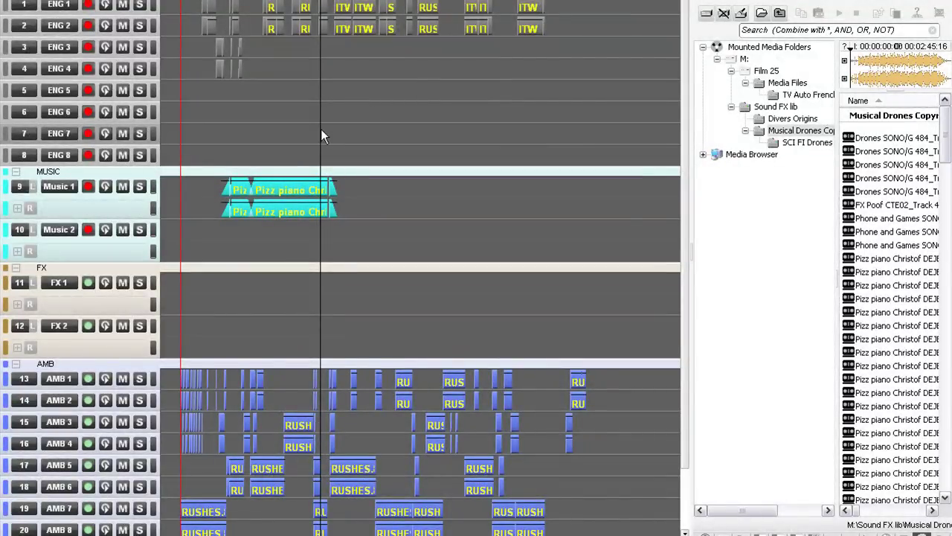
left_click(229, 170)
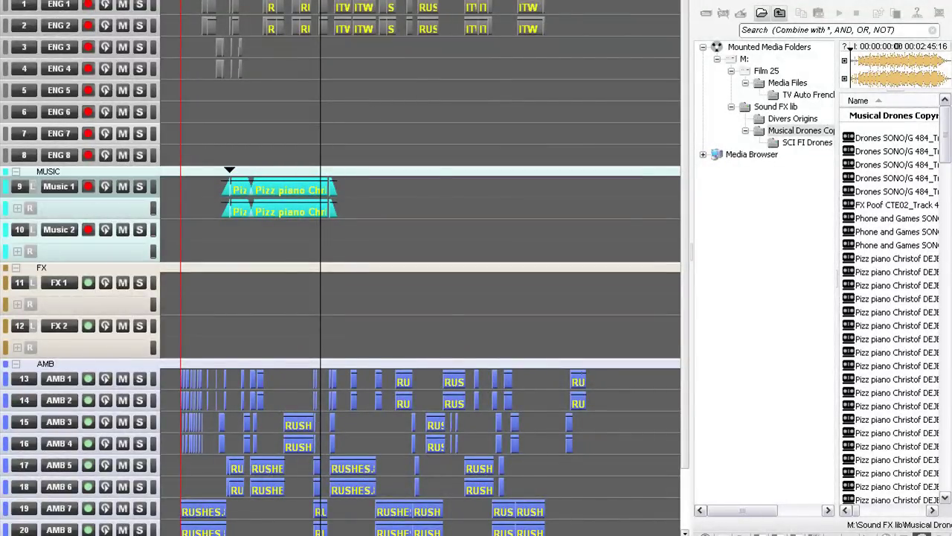
left_click(229, 171)
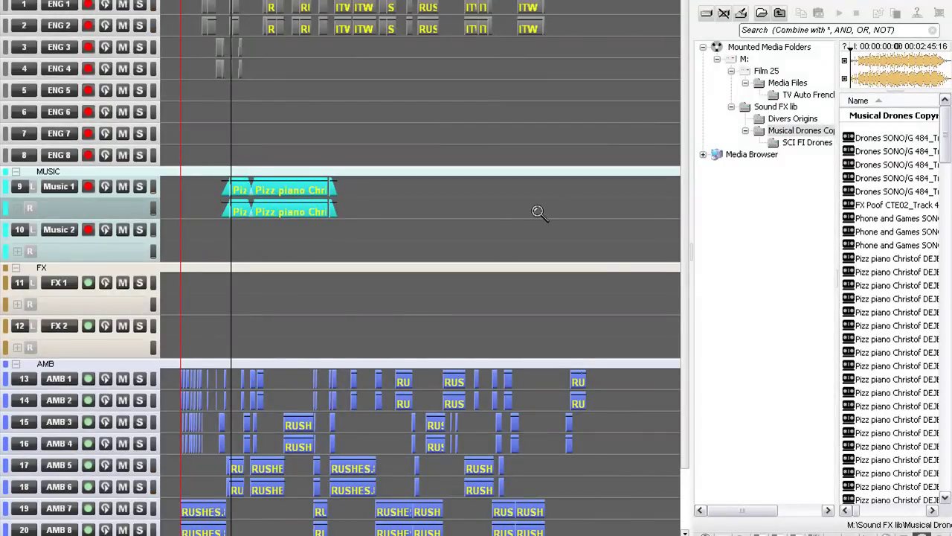
Briefly show the Mixer, then open the InterChange - Export dialog via Project > Export
key("ctrl+m")
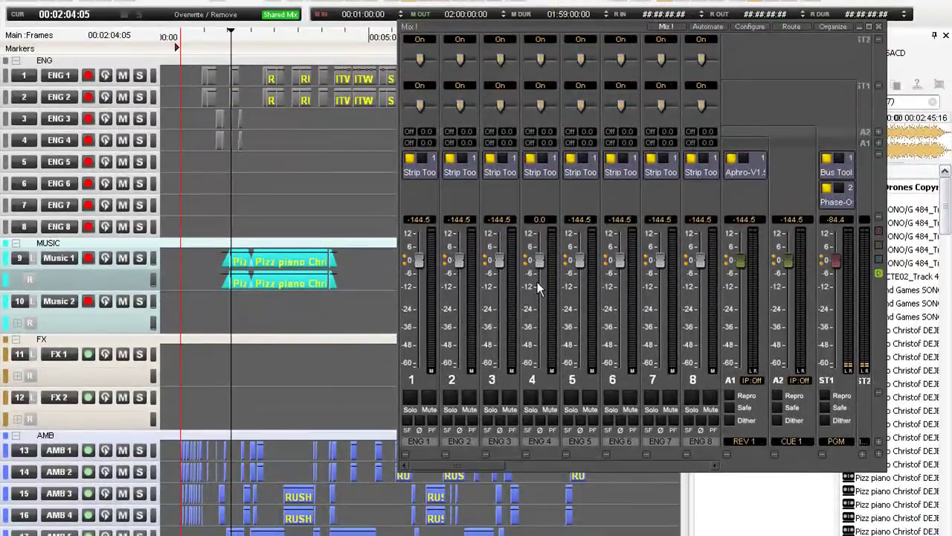
left_click(878, 28)
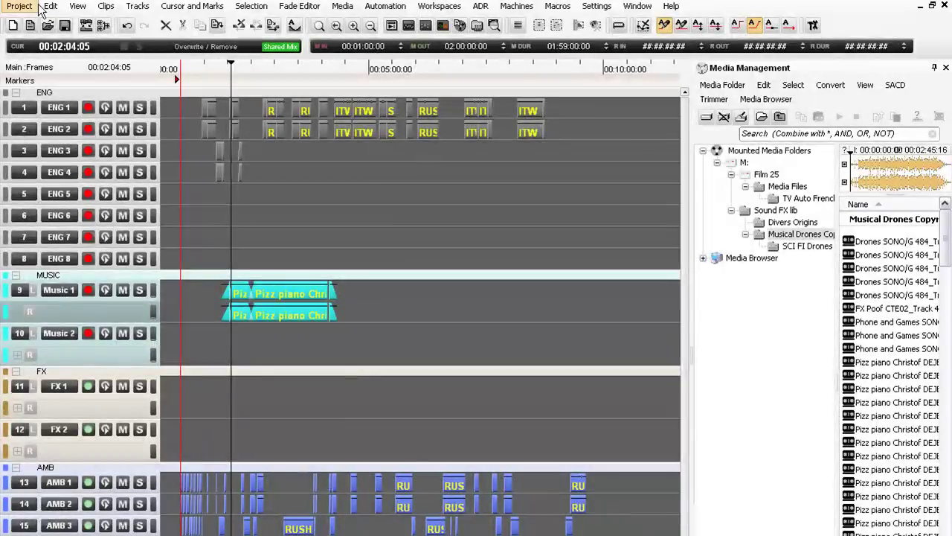
left_click(36, 15)
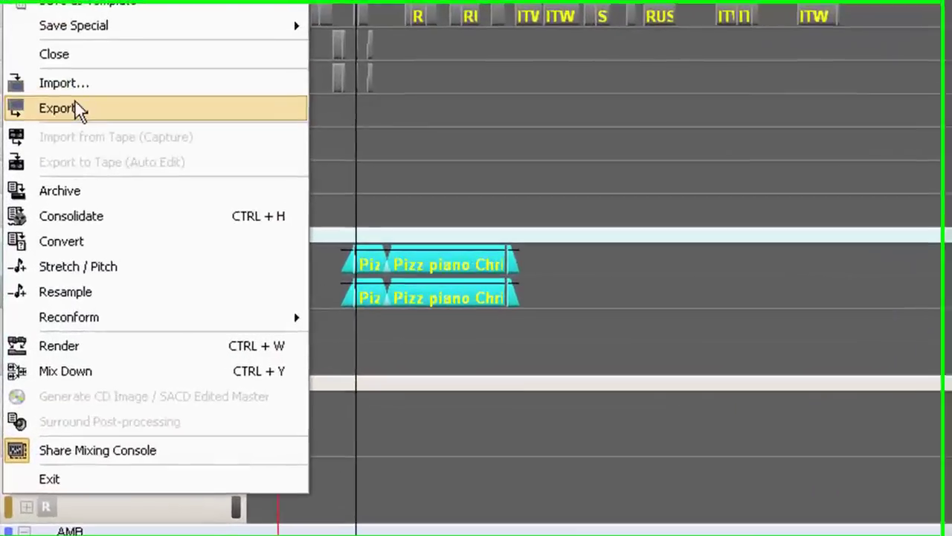
left_click(80, 106)
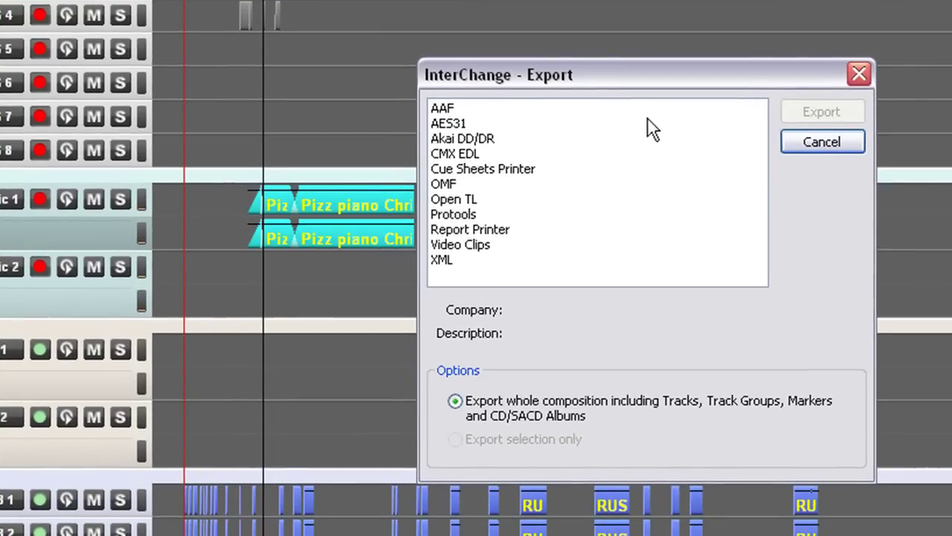